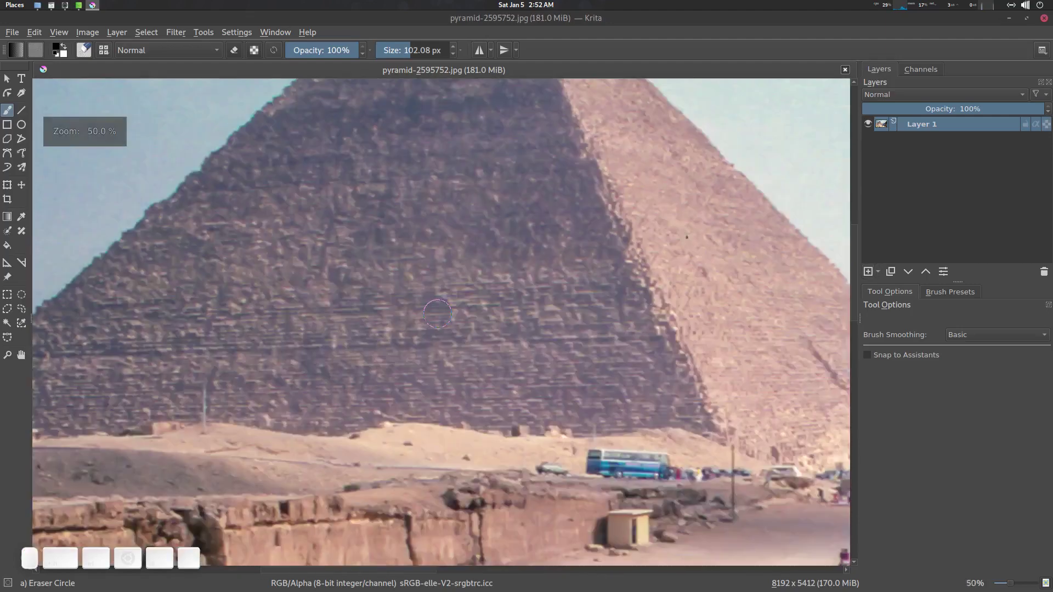
{"action": "scroll", "coordinate": [462, 328], "scroll_direction": "down", "scroll_amount": 2}
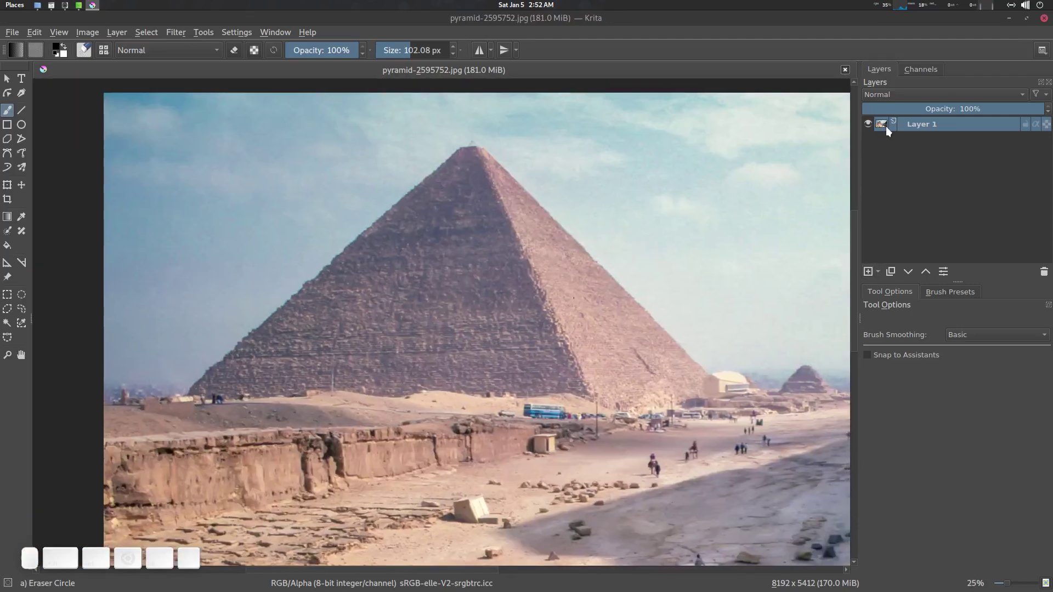
{"action": "left_click_drag", "start_coordinate": [552, 308], "coordinate": [521, 287]}
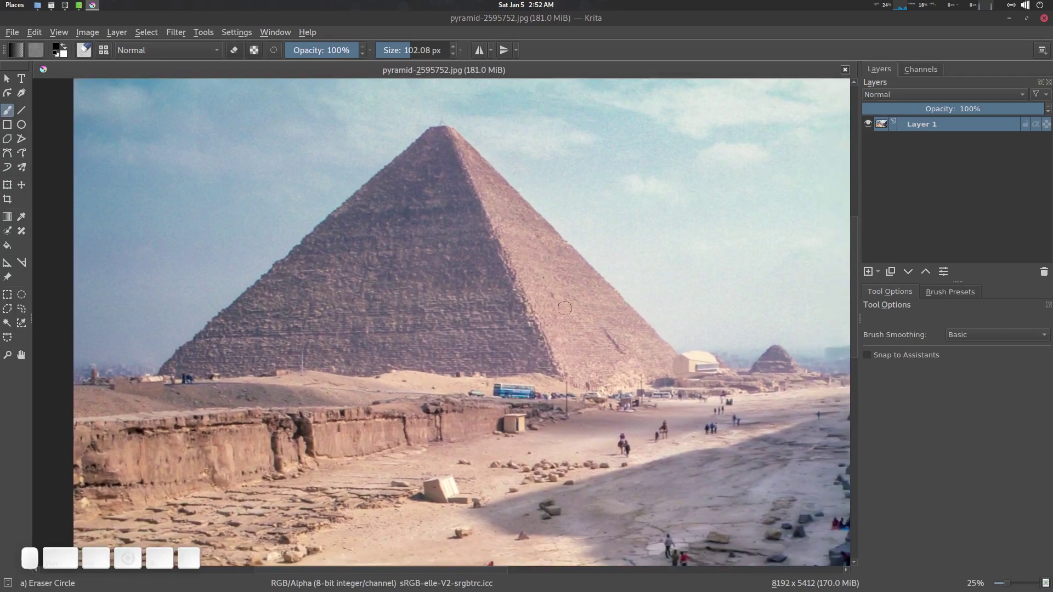
{"action": "scroll", "coordinate": [564, 307], "scroll_direction": "down", "scroll_amount": 1}
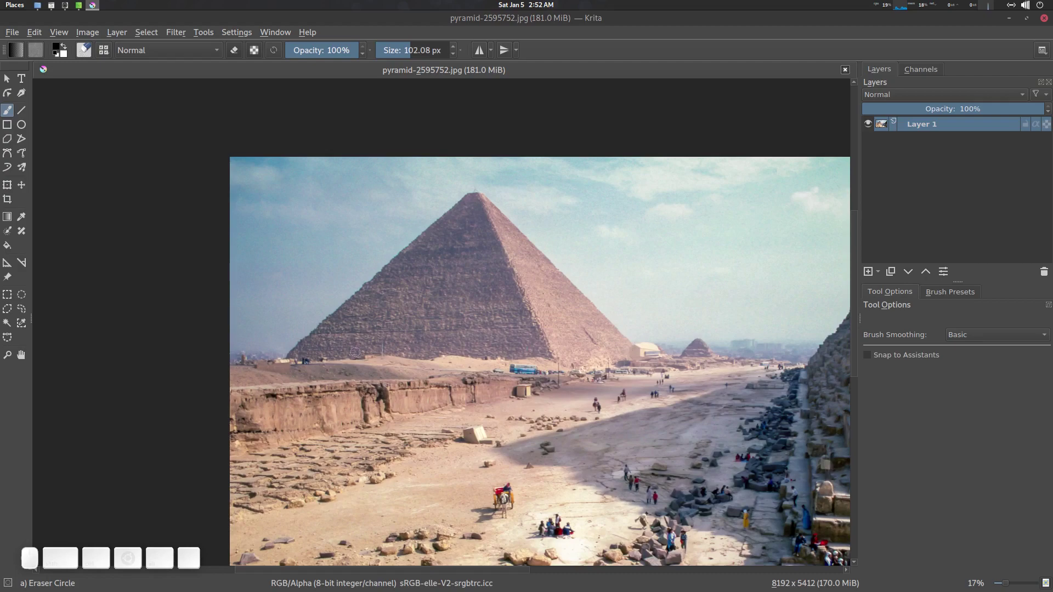
{"action": "scroll", "coordinate": [467, 265], "scroll_direction": "up", "scroll_amount": 1}
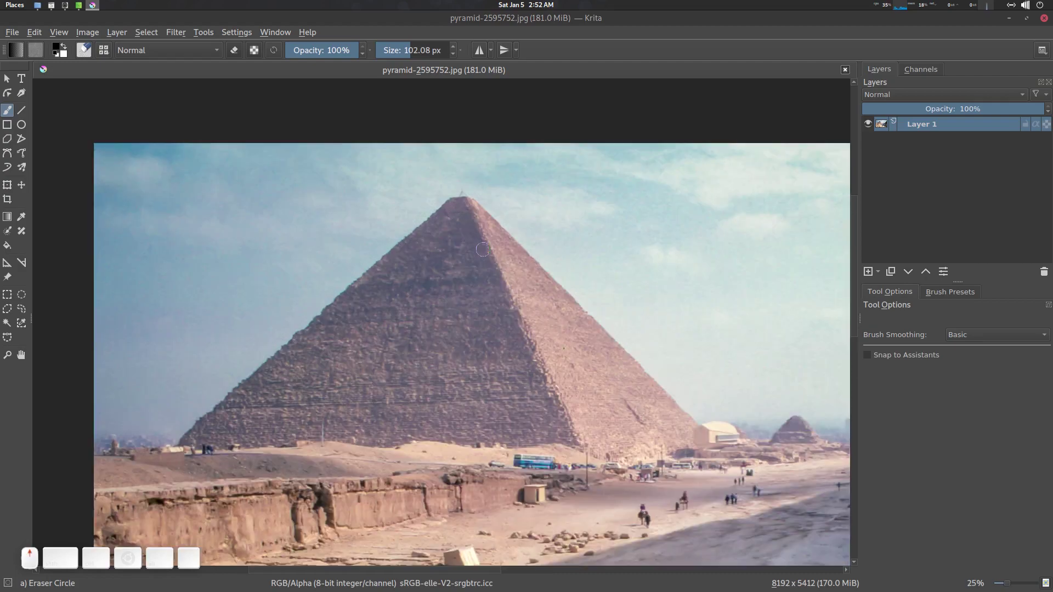
{"action": "left_click_drag", "start_coordinate": [528, 292], "coordinate": [535, 263]}
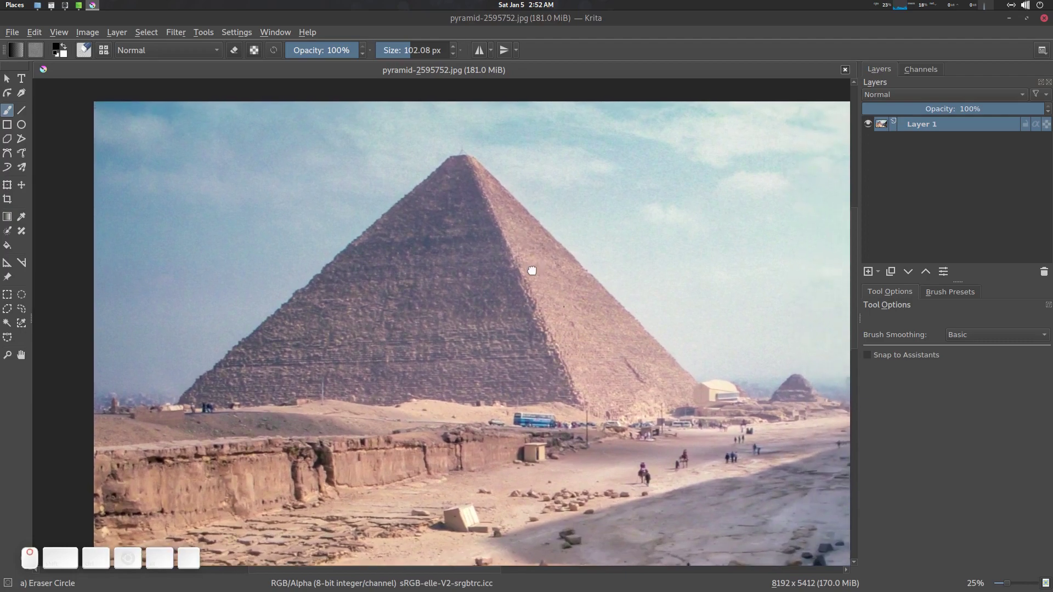
{"action": "scroll", "coordinate": [532, 268], "scroll_direction": "down", "scroll_amount": 1}
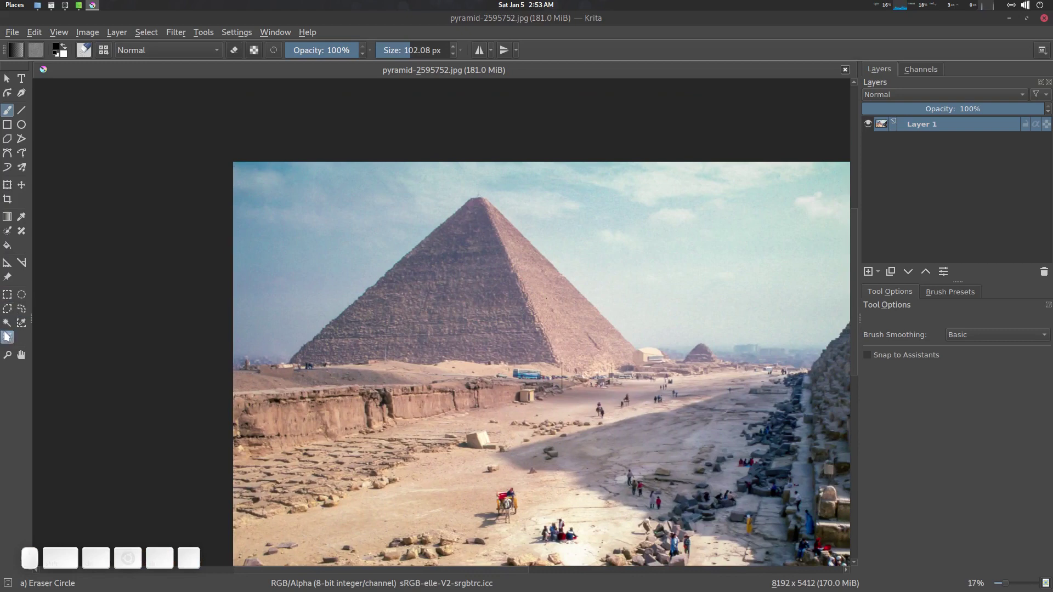
Make a rough curved selection over the pyramid's shaded face with the Bezier Curve Selection tool.
{"action": "left_click", "coordinate": [8, 337]}
{"action": "left_click", "coordinate": [311, 344]}
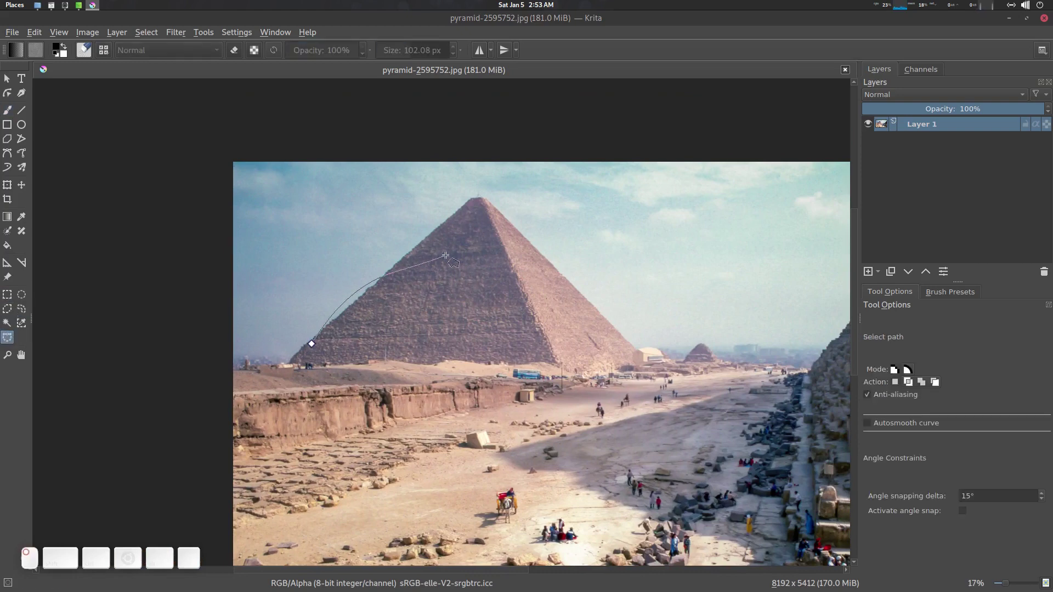
{"action": "left_click_drag", "start_coordinate": [399, 337], "coordinate": [340, 346]}
{"action": "left_click", "coordinate": [311, 344]}
{"action": "left_click_drag", "start_coordinate": [413, 332], "coordinate": [375, 325]}
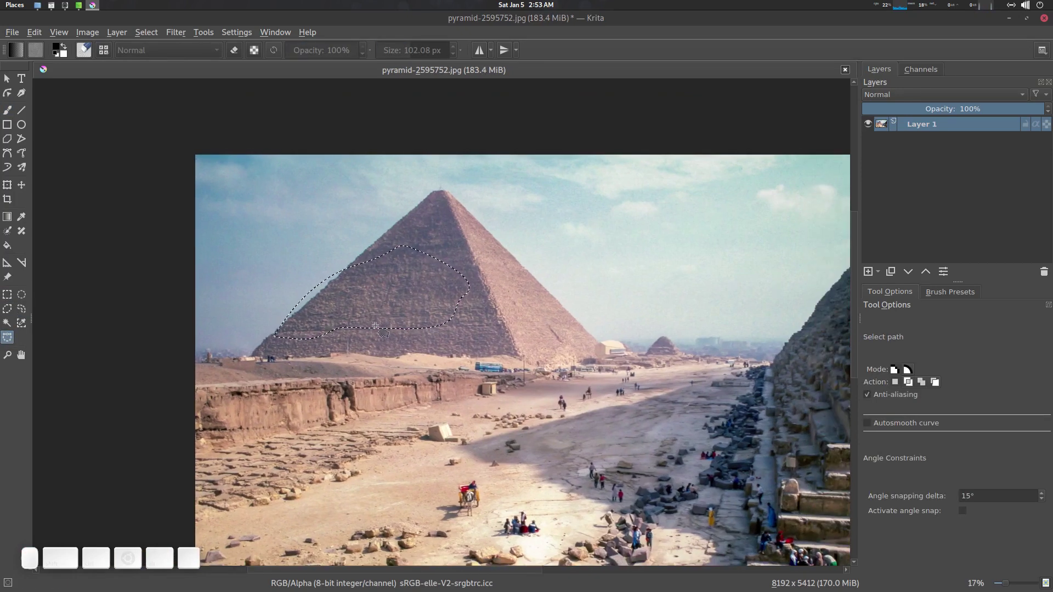
Add a transparency mask to Layer 1 from the rough selection and clear the selection.
{"action": "left_click", "coordinate": [878, 271]}
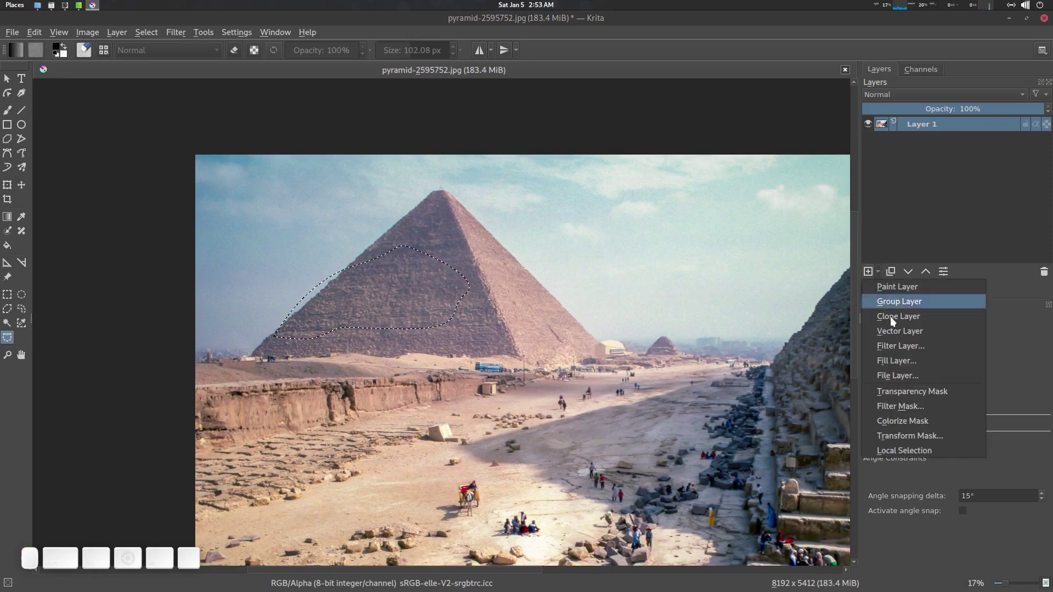
{"action": "left_click", "coordinate": [920, 390]}
{"action": "scroll", "coordinate": [384, 274], "scroll_direction": "down", "scroll_amount": 3}
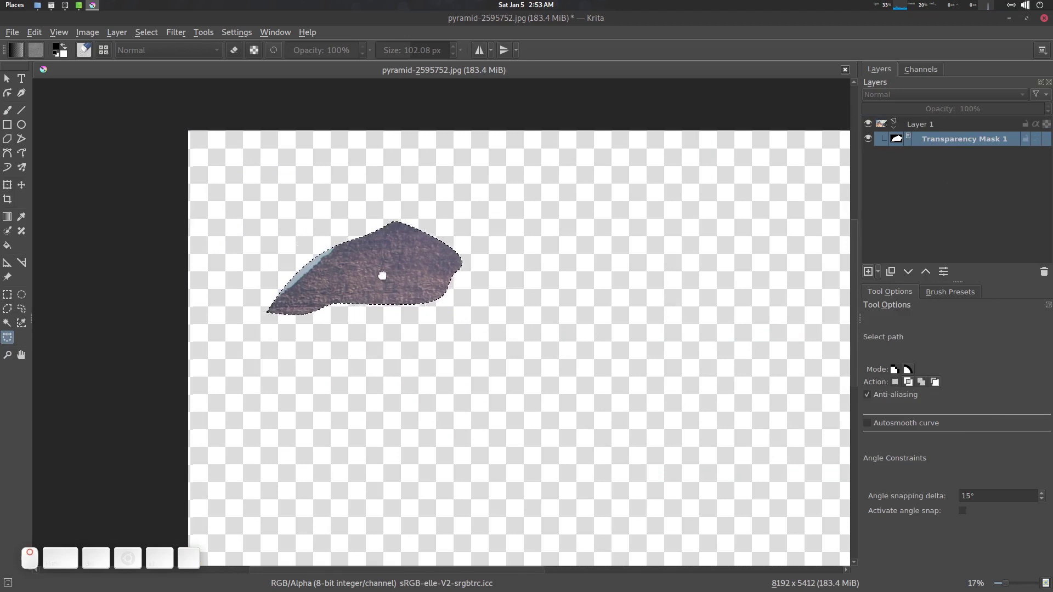
{"action": "scroll", "coordinate": [400, 269], "scroll_direction": "up", "scroll_amount": 2}
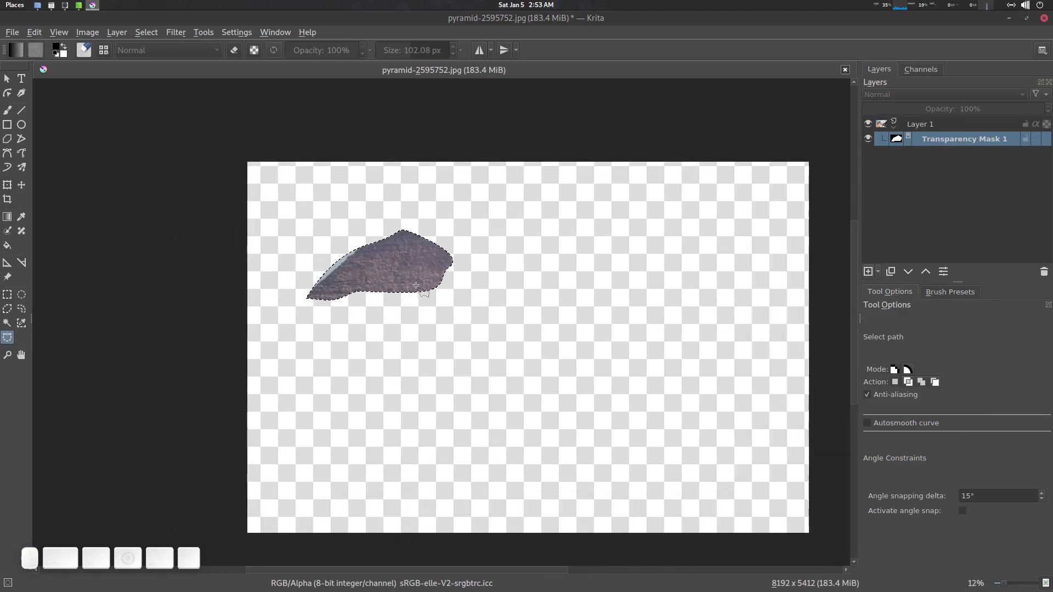
{"action": "key", "text": "ctrl+shift+a"}
{"action": "scroll", "coordinate": [411, 287], "scroll_direction": "up", "scroll_amount": 3}
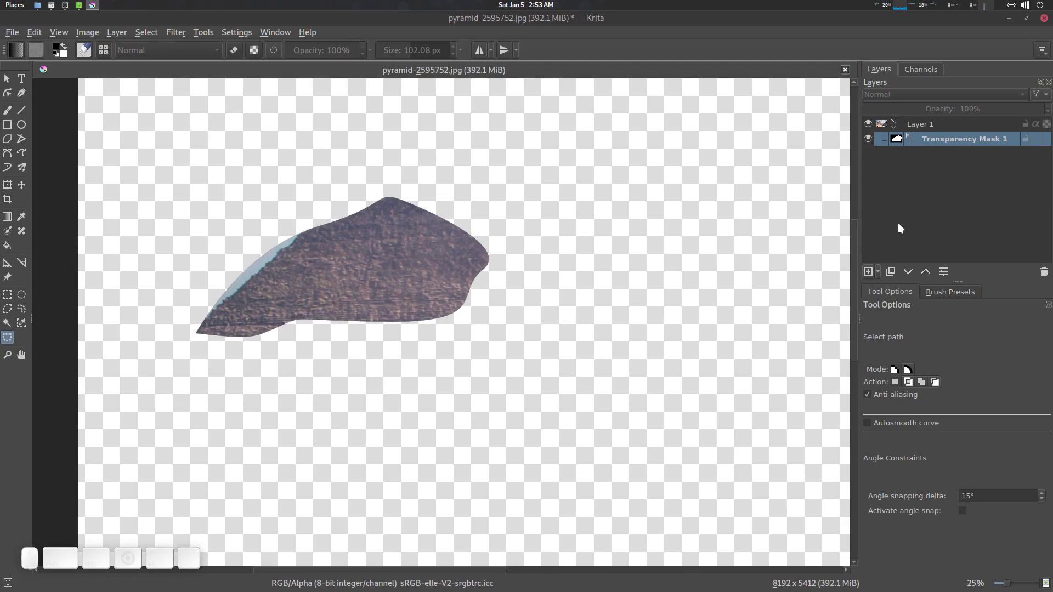
Delete the transparency mask from Layer 1.
{"action": "left_click", "coordinate": [1044, 273]}
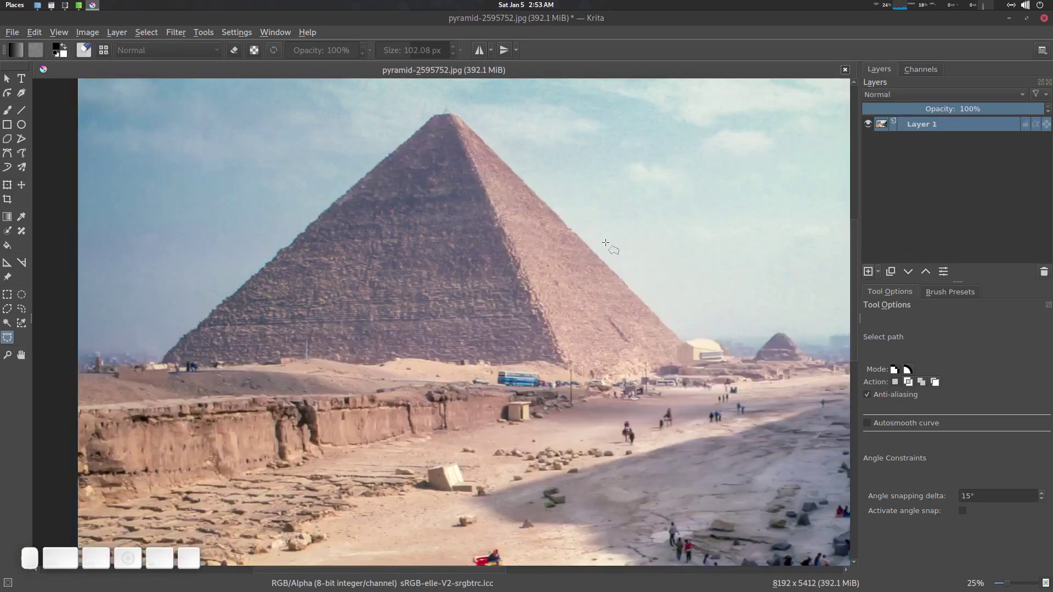
{"action": "scroll", "coordinate": [244, 233], "scroll_direction": "down", "scroll_amount": 2}
{"action": "left_click_drag", "start_coordinate": [244, 232], "coordinate": [204, 219]}
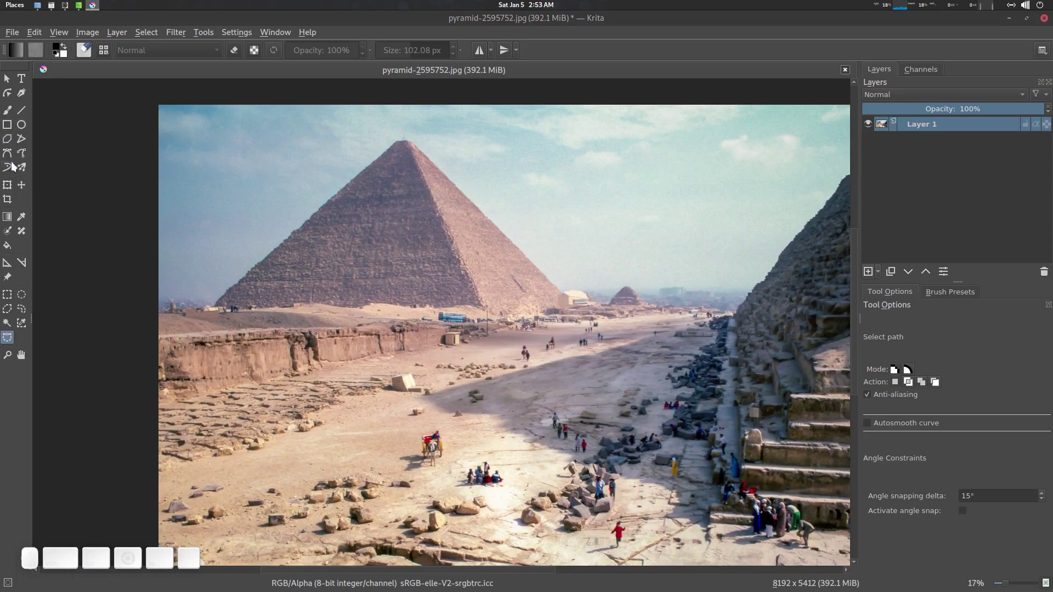
{"action": "left_click_drag", "start_coordinate": [325, 228], "coordinate": [335, 250]}
{"action": "scroll", "coordinate": [335, 250], "scroll_direction": "up", "scroll_amount": 2}
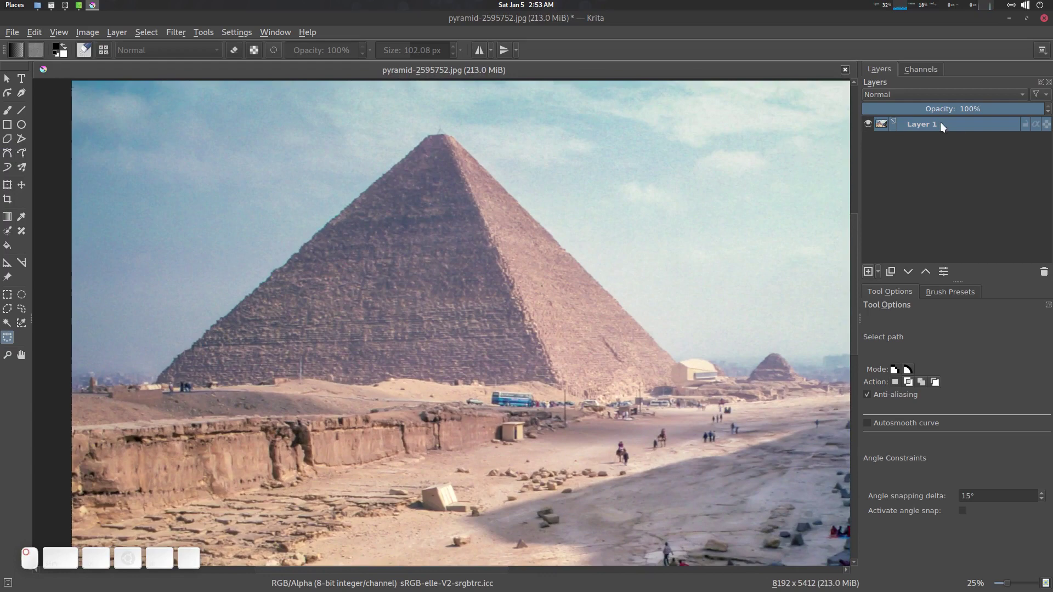
Put Layer 1 into a group and add a new paint layer above it inside that group.
{"action": "key", "text": "ctrl+g"}
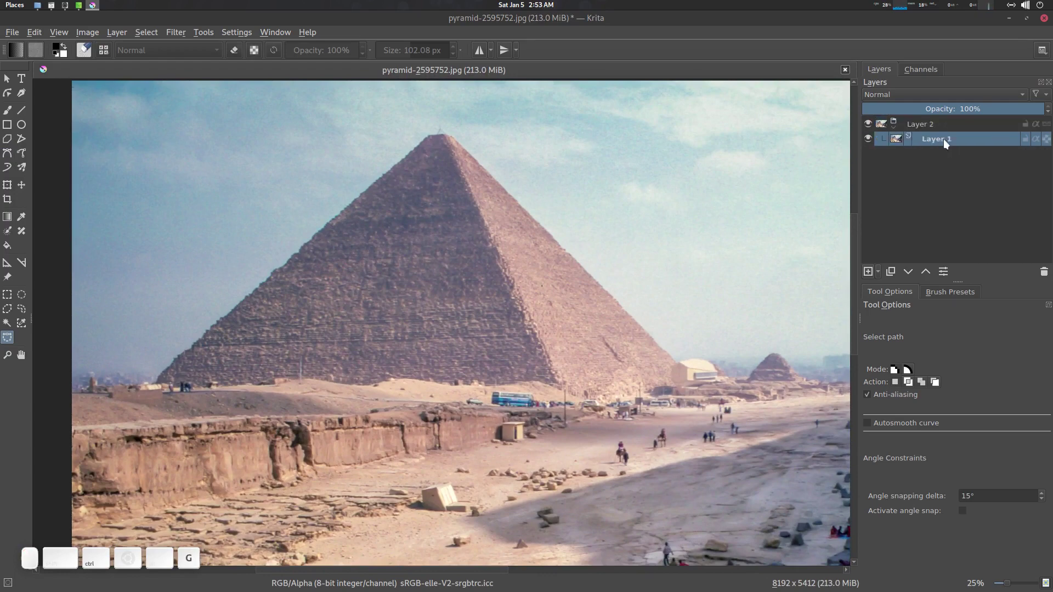
{"action": "key", "text": "Page_Up"}
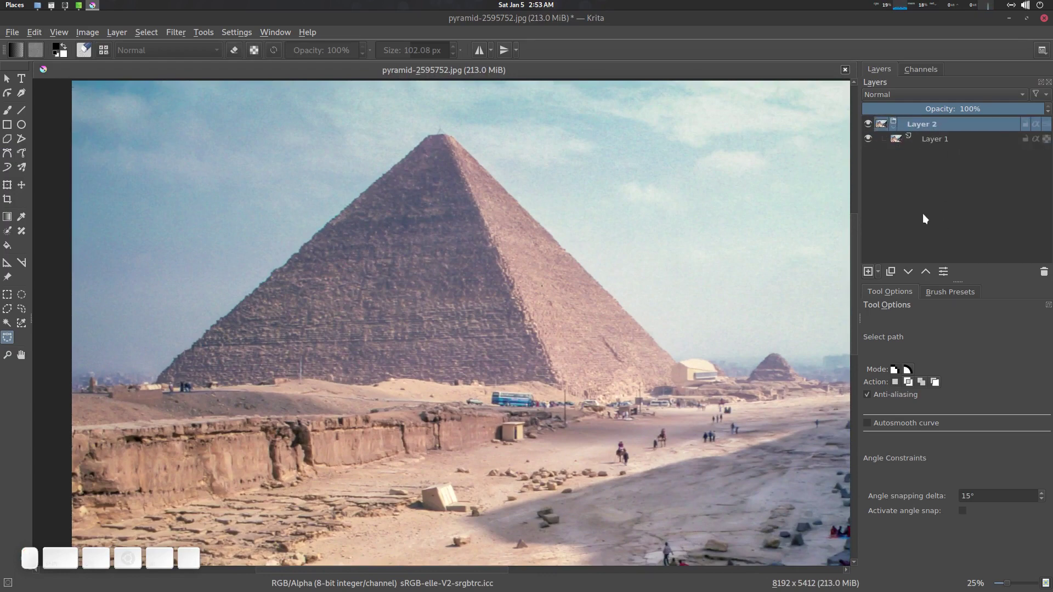
{"action": "left_click", "coordinate": [941, 144]}
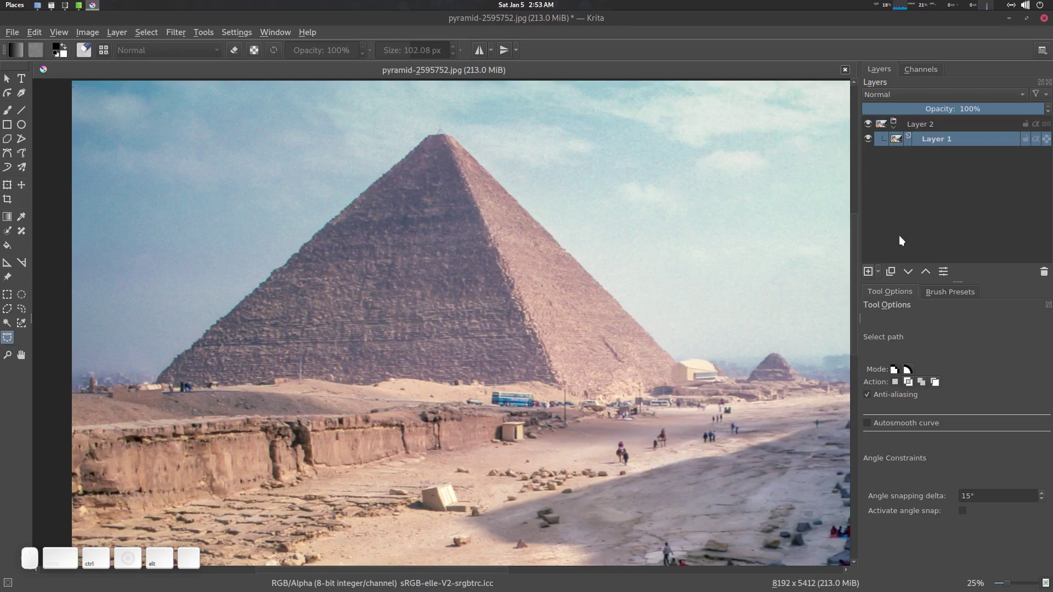
{"action": "key", "text": "Insert"}
{"action": "left_click_drag", "start_coordinate": [533, 224], "coordinate": [589, 225]}
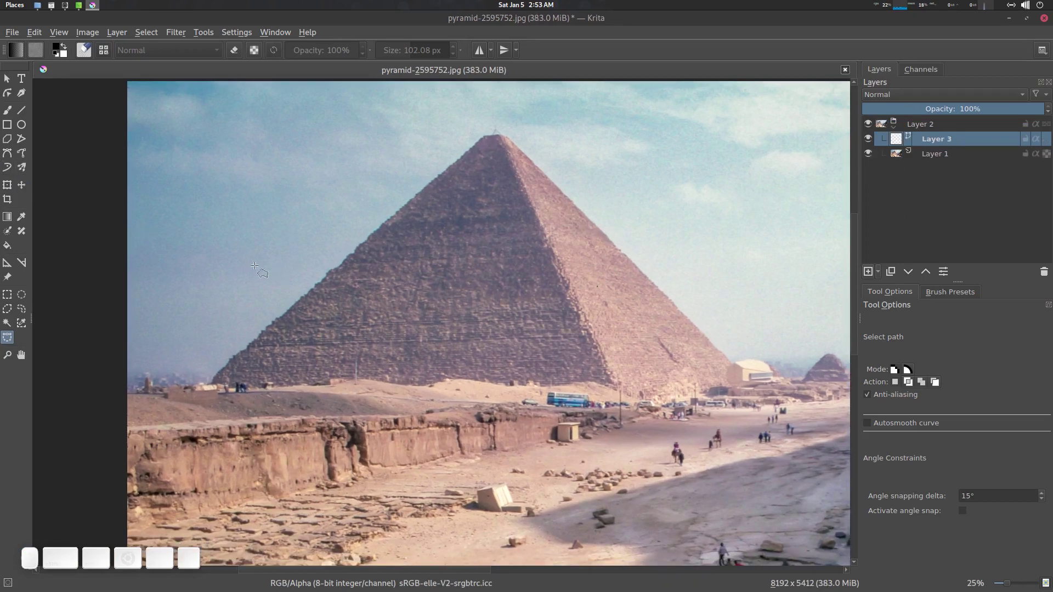
Trace the large pyramid's outline on Layer 3 with the Bezier Curve tool as a closed shape filled with the black foreground color.
{"action": "key", "text": "b"}
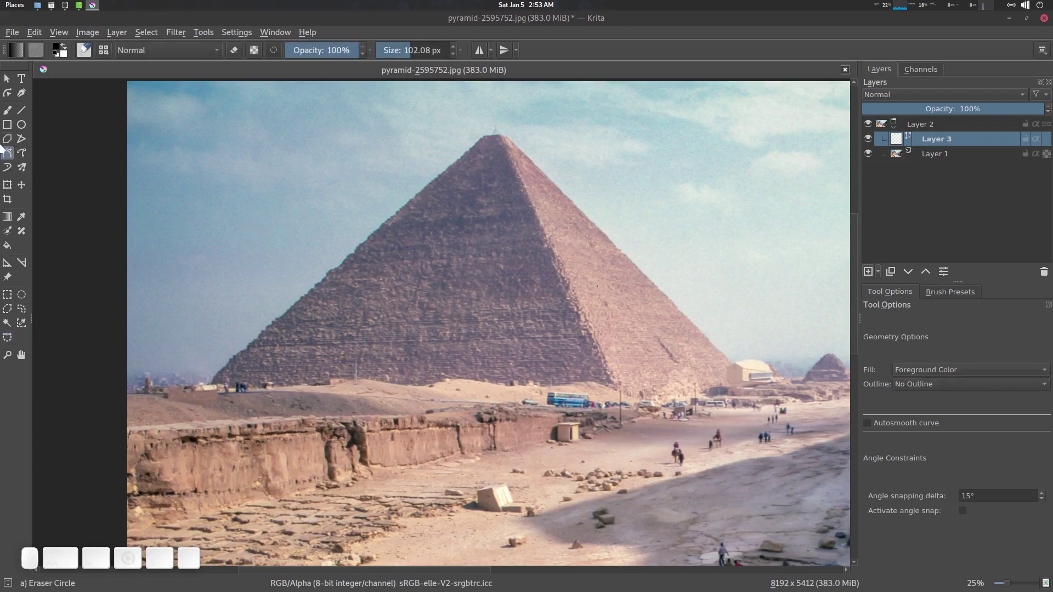
{"action": "left_click_drag", "start_coordinate": [257, 346], "coordinate": [289, 352]}
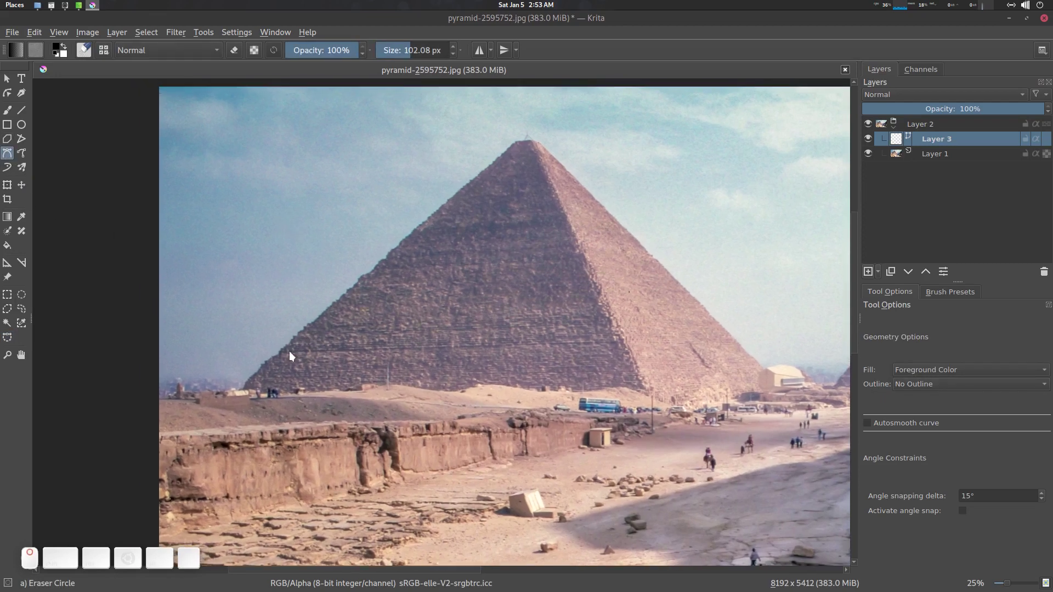
{"action": "left_click", "coordinate": [241, 386]}
{"action": "left_click", "coordinate": [538, 139]}
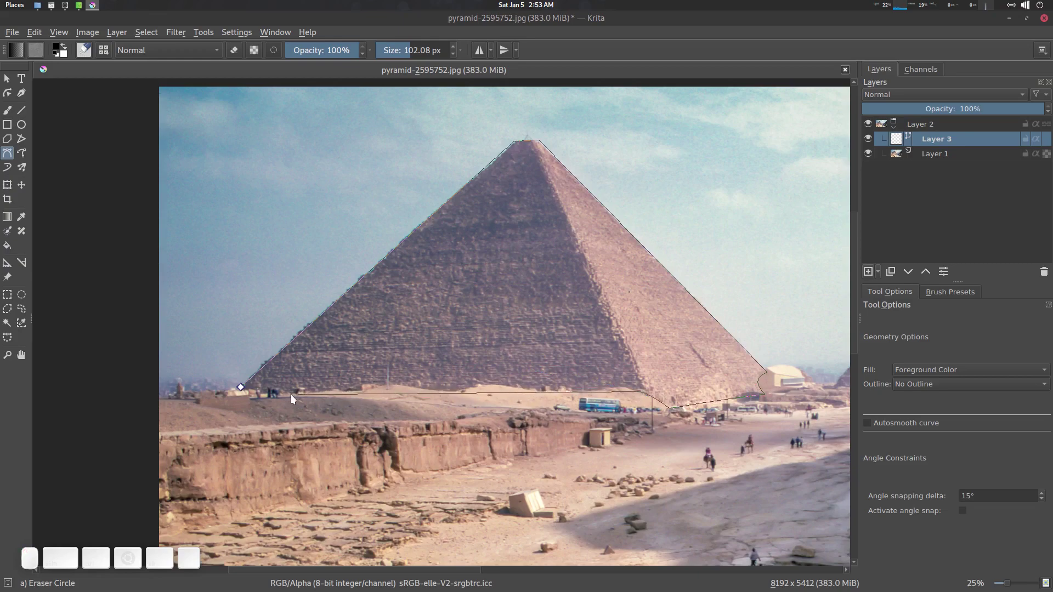
{"action": "left_click", "coordinate": [241, 387]}
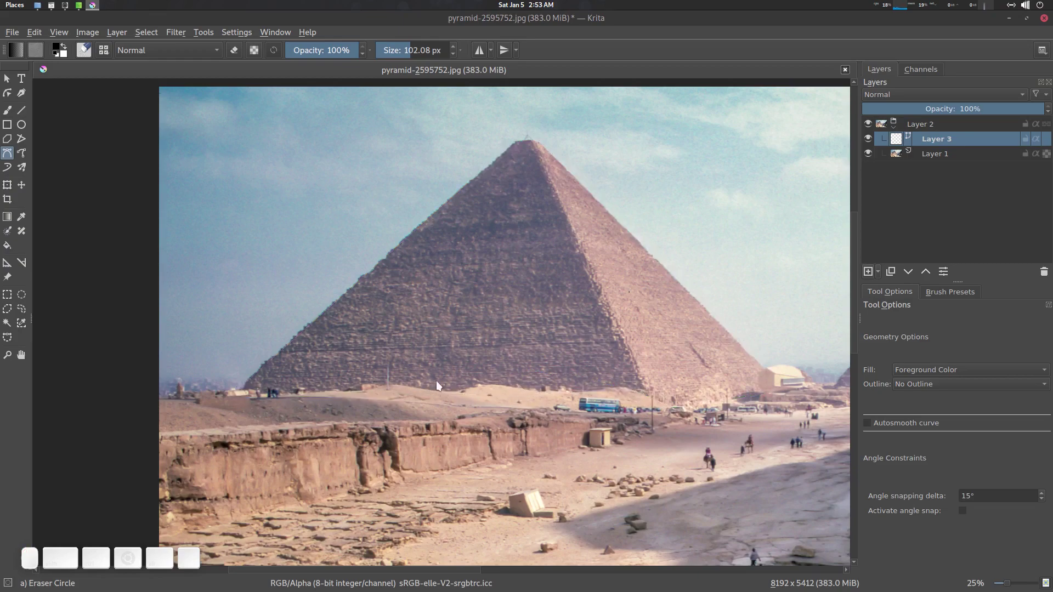
{"action": "left_click_drag", "start_coordinate": [563, 189], "coordinate": [501, 166]}
{"action": "scroll", "coordinate": [521, 256], "scroll_direction": "down", "scroll_amount": 2}
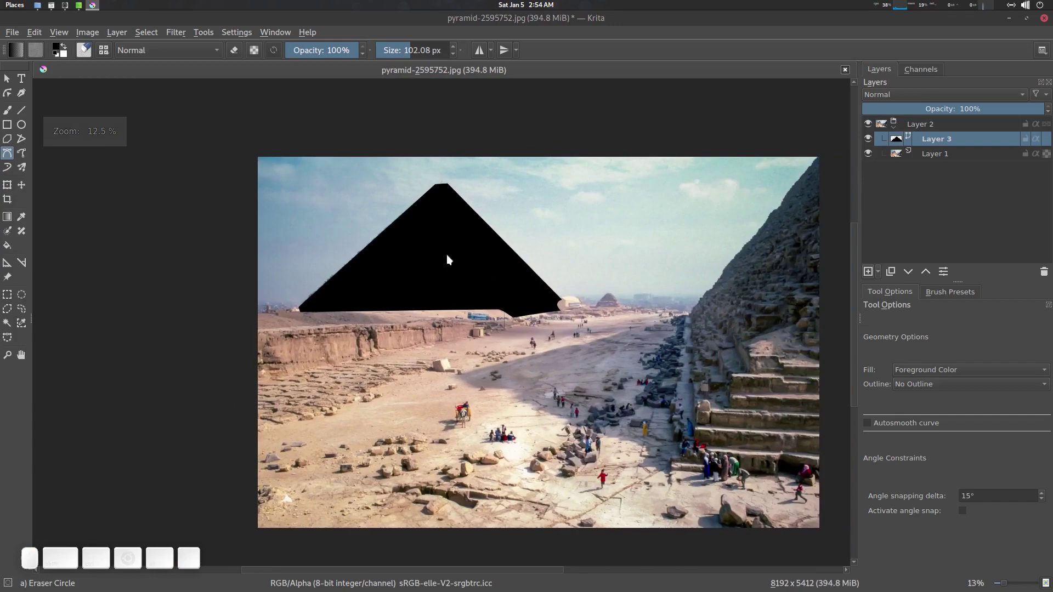
Set Layer 3's opacity to 0% and create a selection from its opaque pyramid shape.
{"action": "scroll", "coordinate": [466, 245], "scroll_direction": "up", "scroll_amount": 1}
{"action": "left_click_drag", "start_coordinate": [949, 109], "coordinate": [329, 328]}
{"action": "left_click_drag", "start_coordinate": [428, 301], "coordinate": [410, 311]}
{"action": "right_click", "coordinate": [938, 139]}
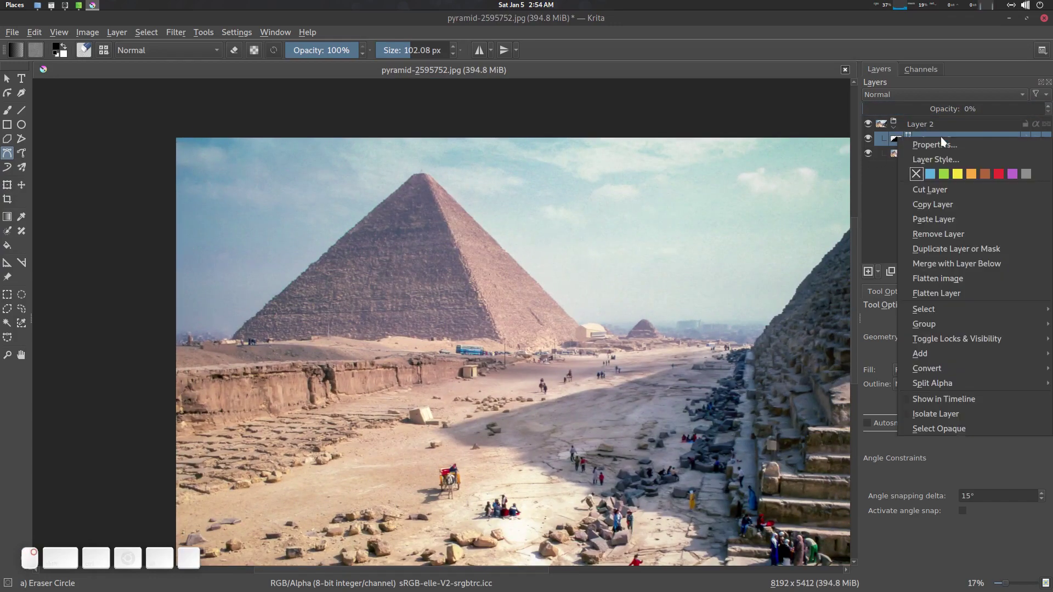
{"action": "left_click", "coordinate": [942, 426]}
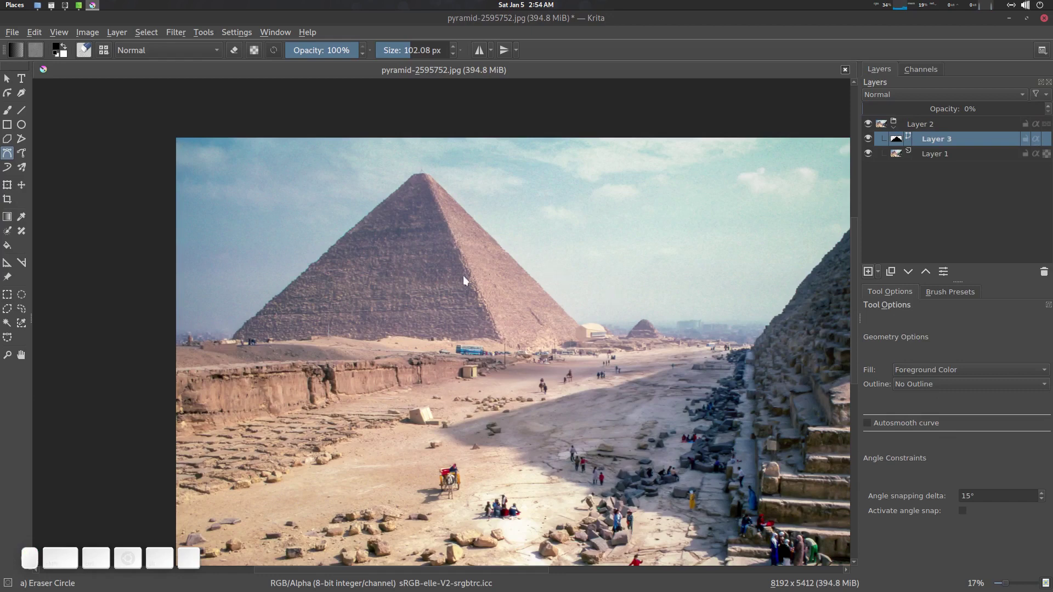
Add a transparency mask to Layer 1 from the pyramid selection and clear the selection.
{"action": "left_click", "coordinate": [939, 154]}
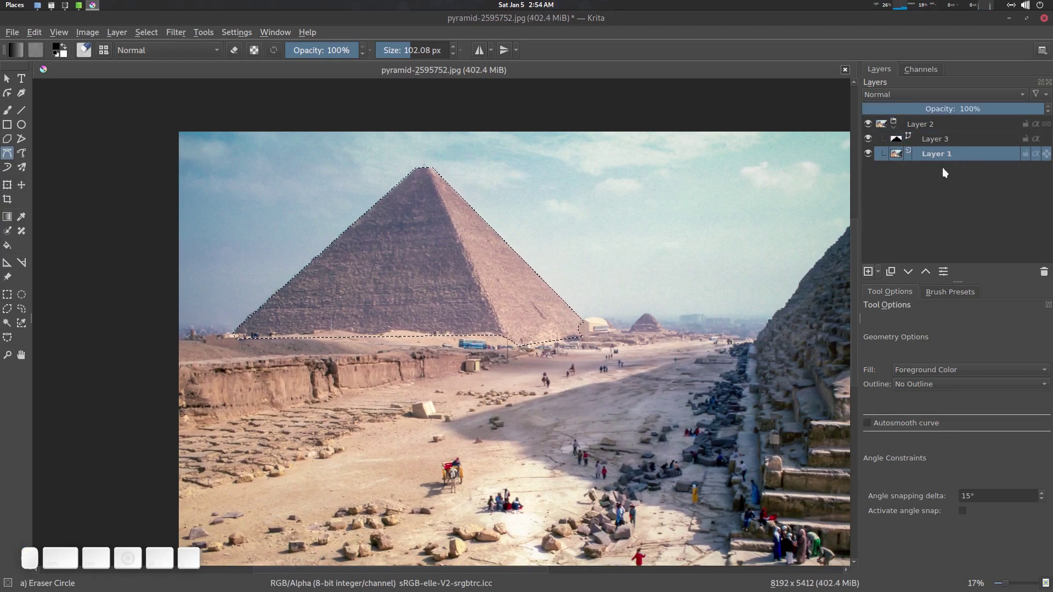
{"action": "left_click", "coordinate": [879, 269]}
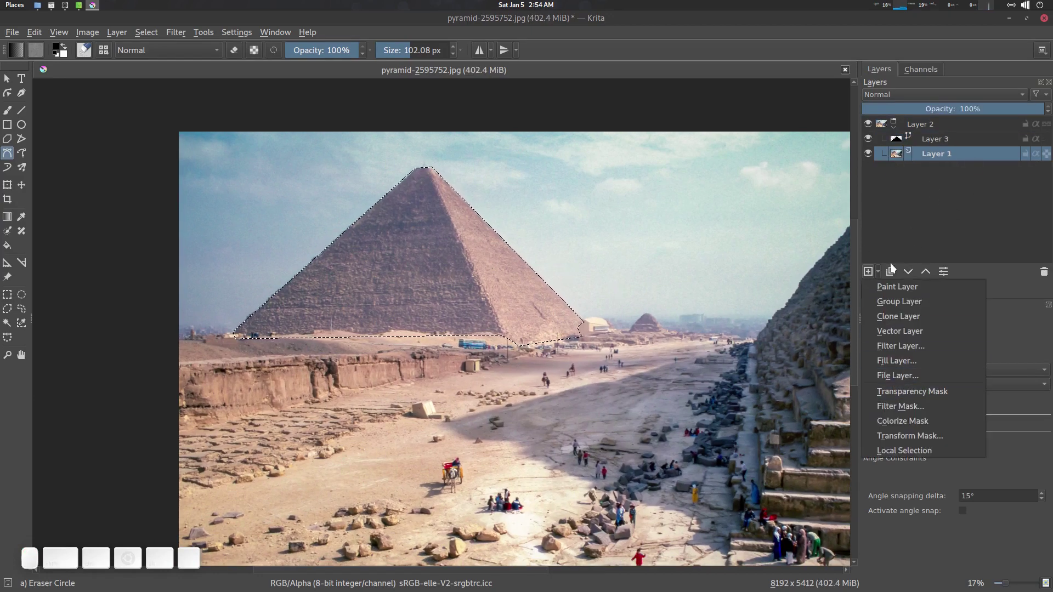
{"action": "left_click", "coordinate": [941, 155]}
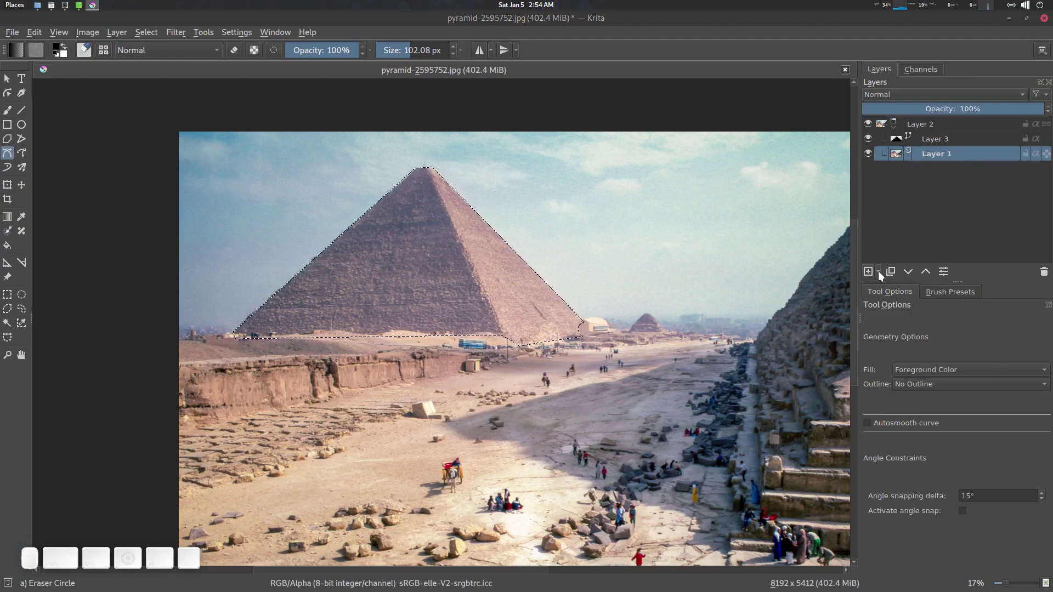
{"action": "left_click", "coordinate": [878, 271]}
{"action": "left_click", "coordinate": [912, 391]}
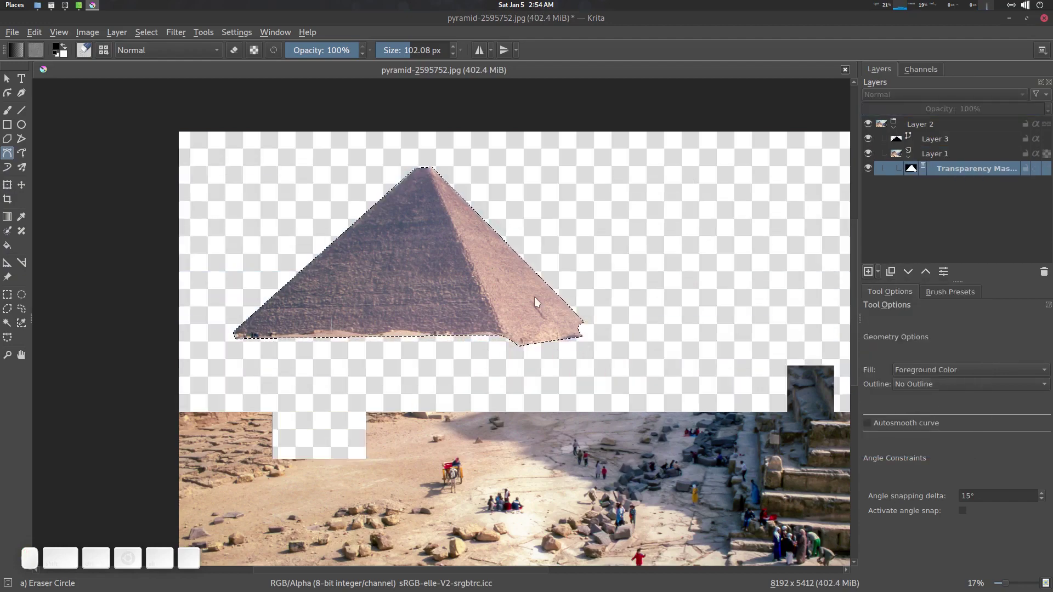
{"action": "key", "text": "minus"}
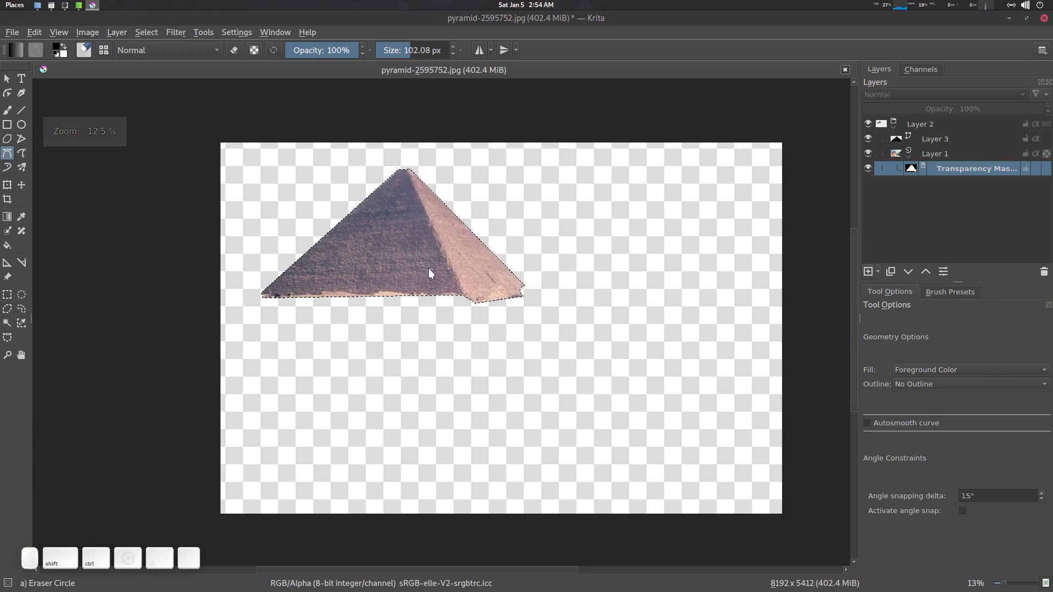
{"action": "key", "text": "ctrl+shift+a"}
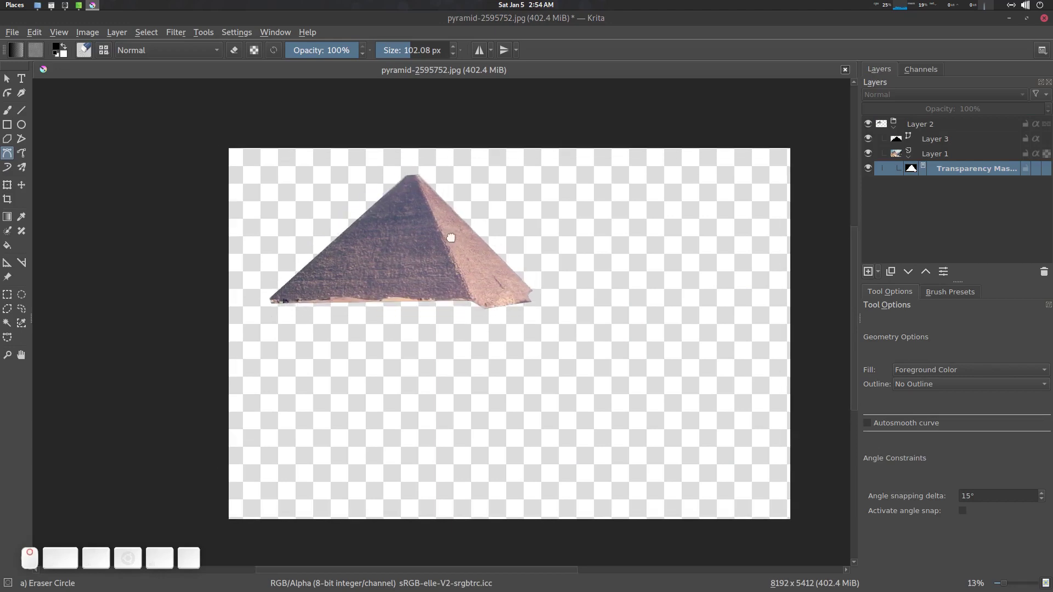
Isolate the transparency mask to inspect its black-and-white pyramid shape, and return to the normal layer view.
{"action": "right_click", "coordinate": [941, 170]}
{"action": "key", "text": "Escape"}
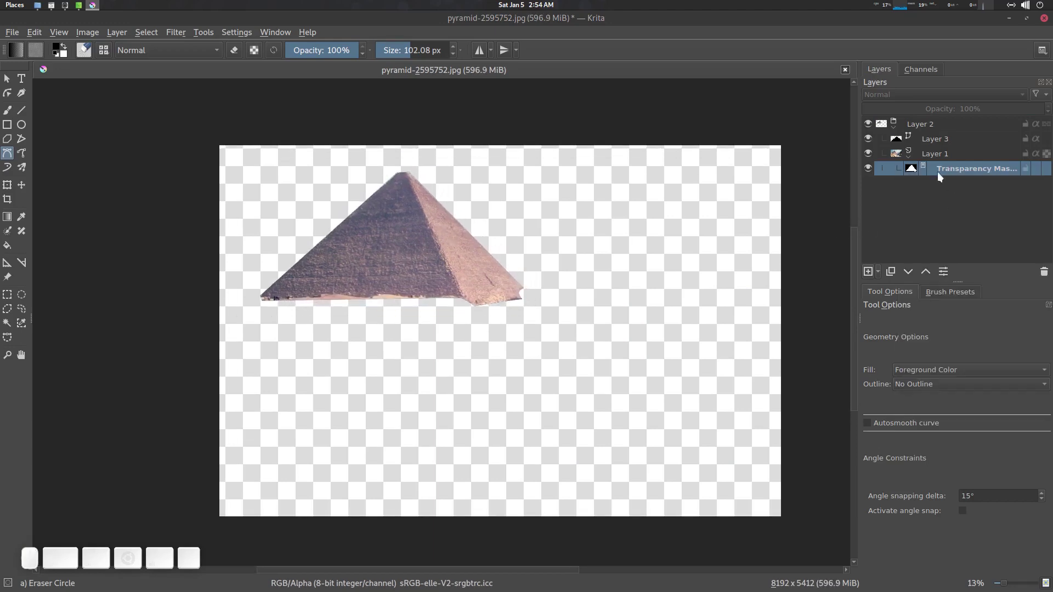
{"action": "right_click", "coordinate": [936, 168]}
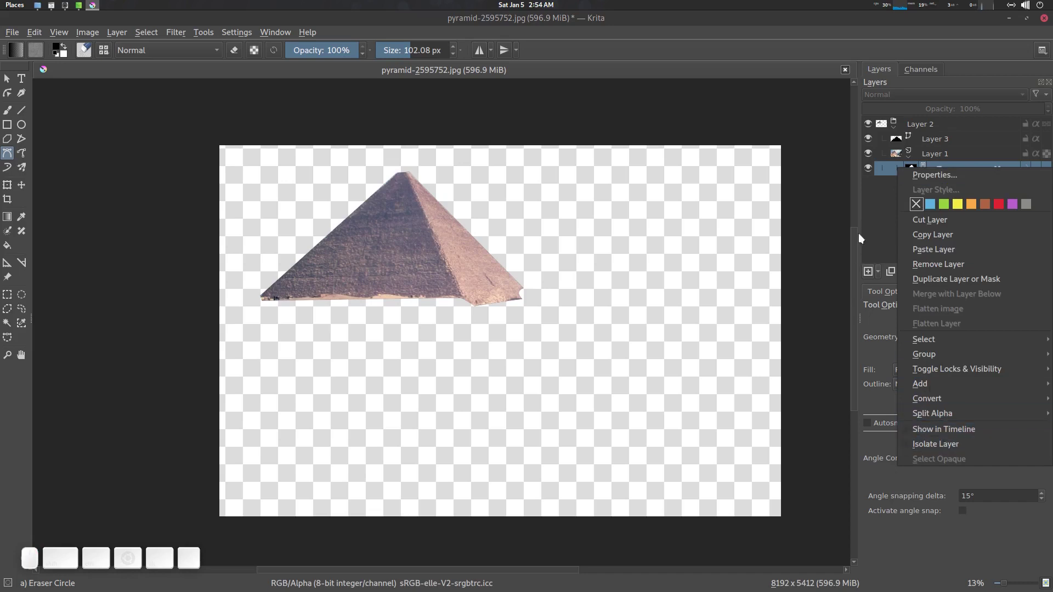
{"action": "left_click", "coordinate": [943, 164]}
{"action": "right_click", "coordinate": [944, 164]}
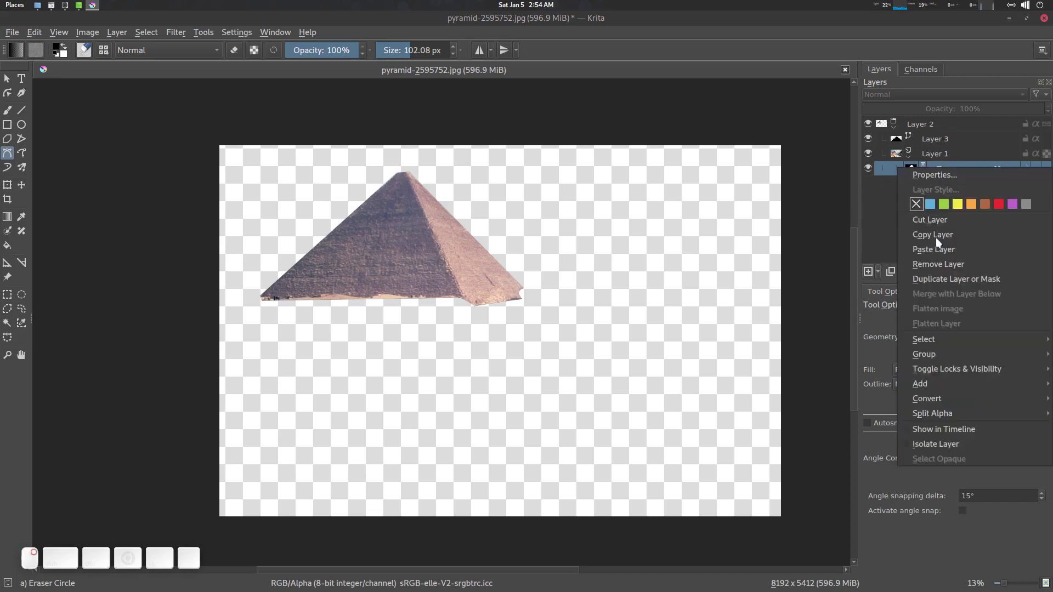
{"action": "left_click", "coordinate": [929, 445]}
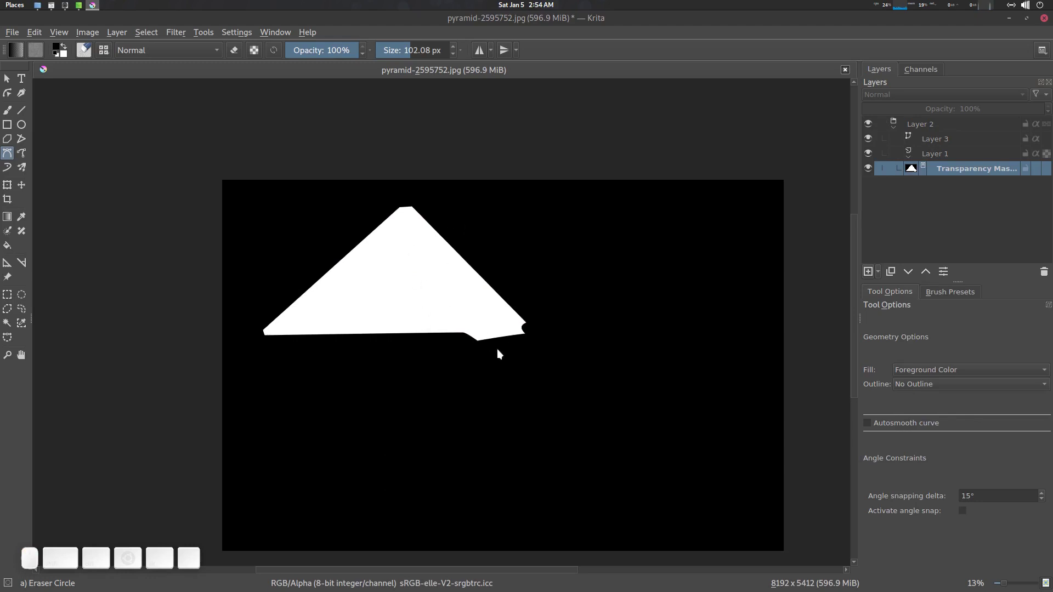
{"action": "left_click_drag", "start_coordinate": [498, 350], "coordinate": [486, 326]}
{"action": "right_click", "coordinate": [932, 172]}
{"action": "left_click", "coordinate": [947, 218]}
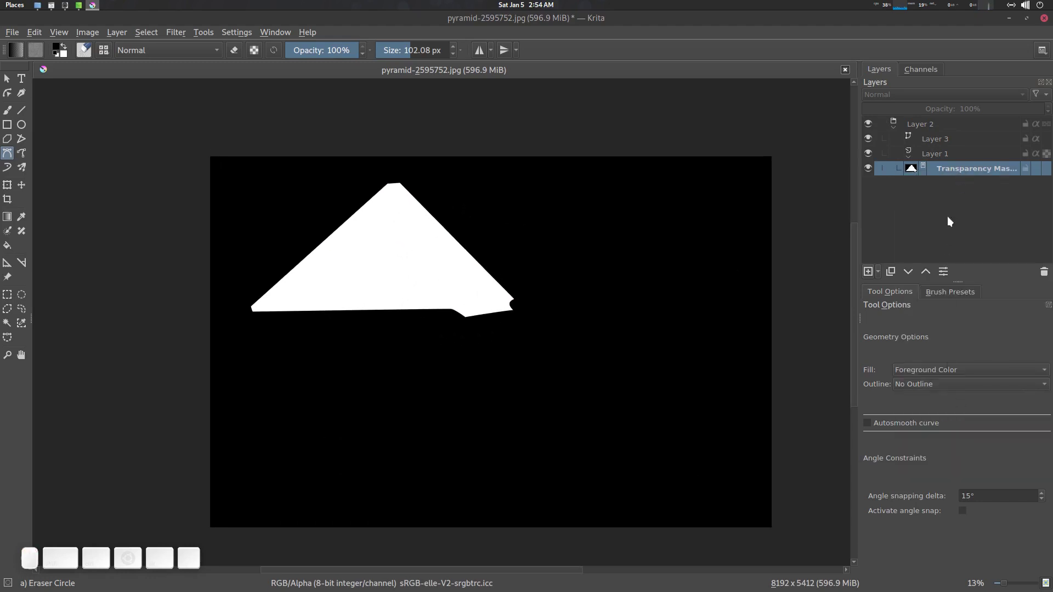
{"action": "right_click", "coordinate": [957, 169]}
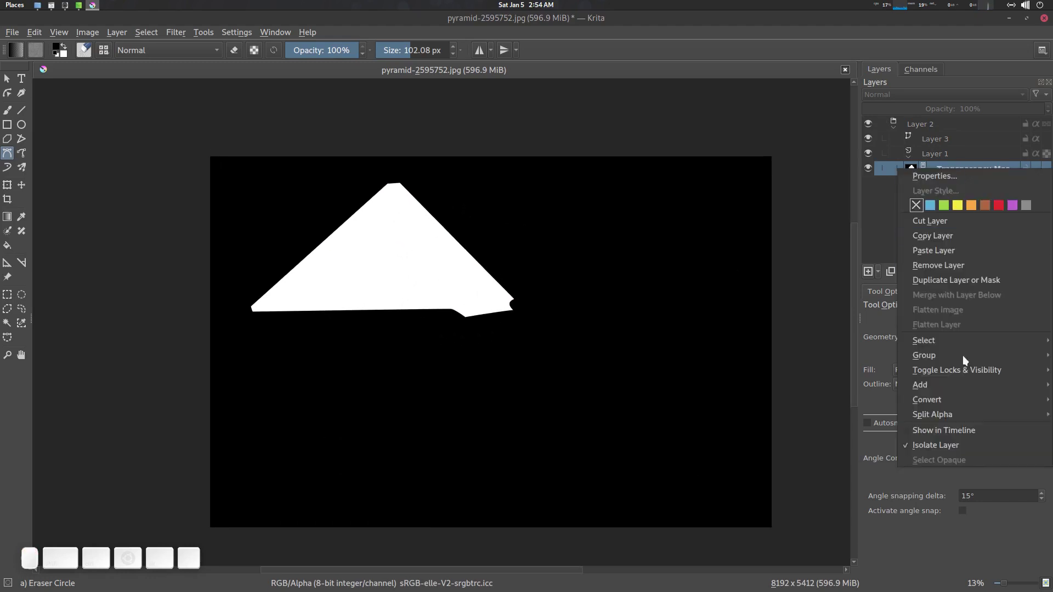
{"action": "left_click", "coordinate": [945, 446]}
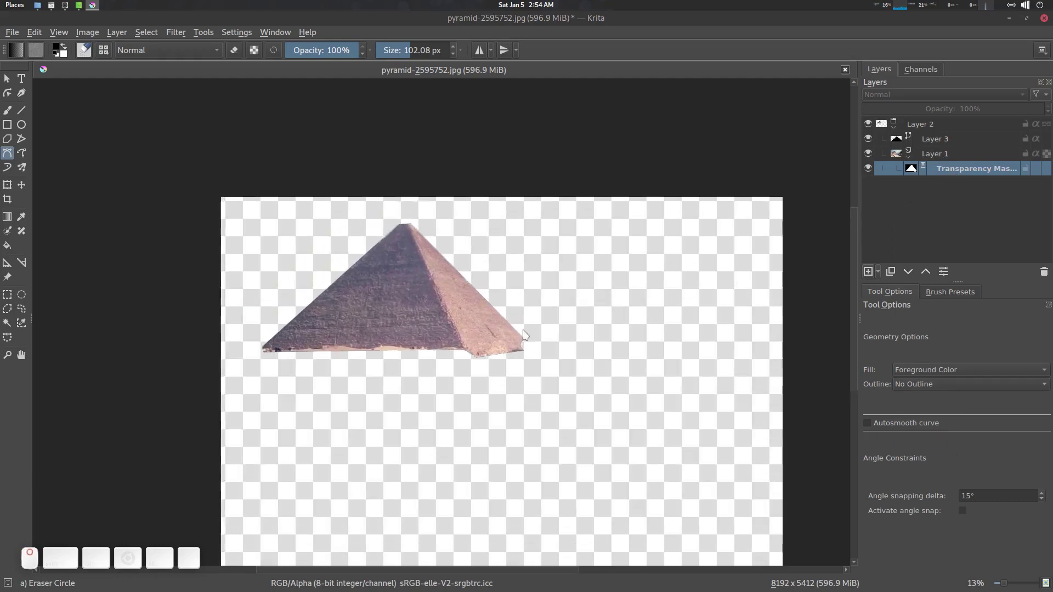
Switch to the freehand brush with the Airbrush Soft preset at a size of about 318 px.
{"action": "scroll", "coordinate": [529, 291], "scroll_direction": "up", "scroll_amount": 2}
{"action": "left_click_drag", "start_coordinate": [491, 304], "coordinate": [519, 293]}
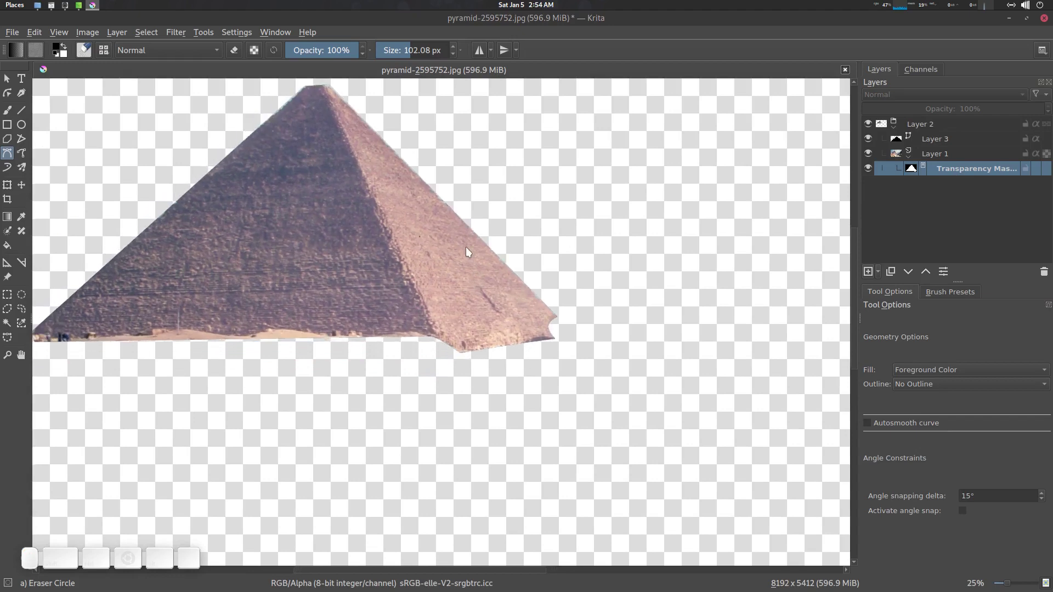
{"action": "key", "text": "b"}
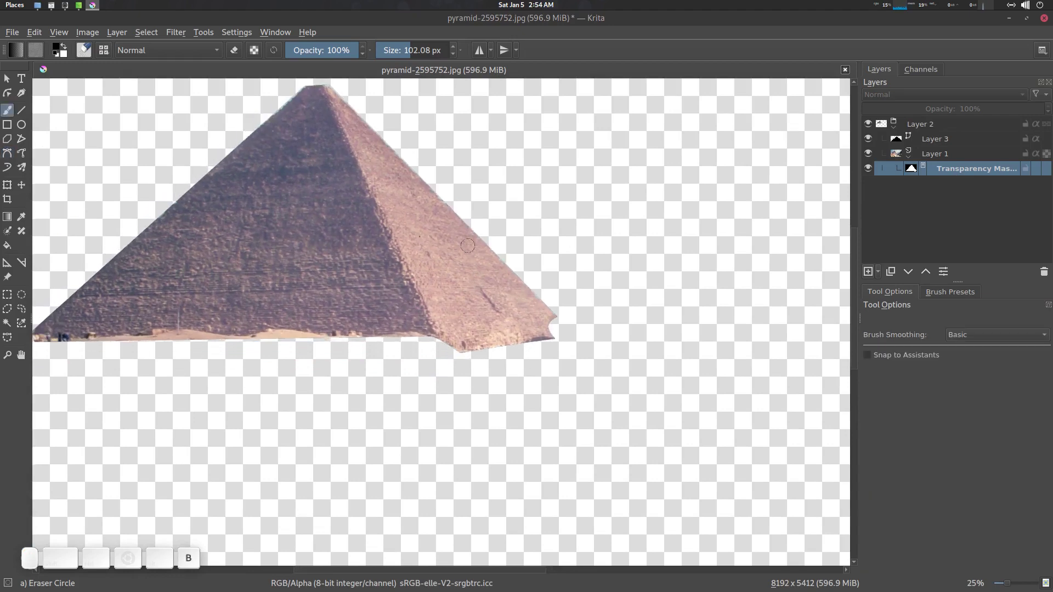
{"action": "left_click_drag", "start_coordinate": [438, 241], "coordinate": [494, 239]}
{"action": "right_click", "coordinate": [442, 211]}
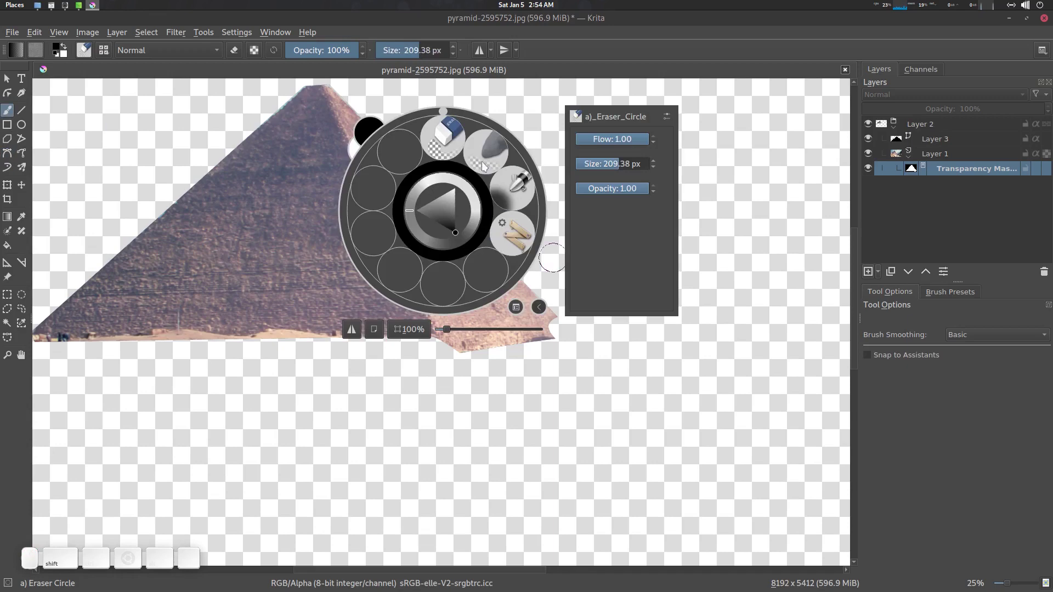
{"action": "left_click", "coordinate": [518, 185]}
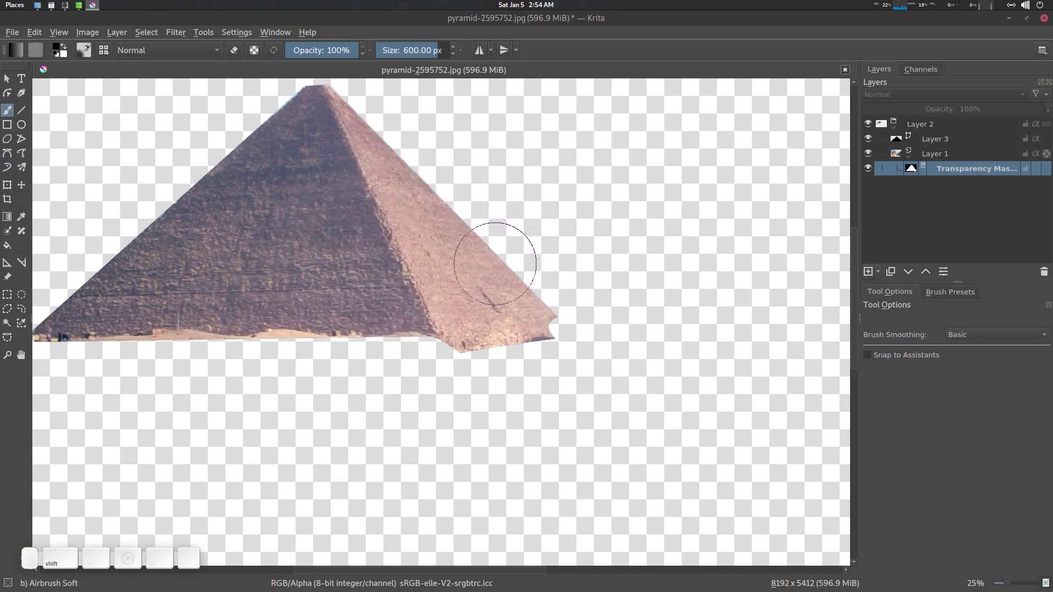
{"action": "mouse_move", "coordinate": [493, 261]}
{"action": "left_mouse_down"}
{"action": "mouse_move", "coordinate": [384, 261]}
{"action": "mouse_move", "coordinate": [466, 261]}
{"action": "left_mouse_up"}
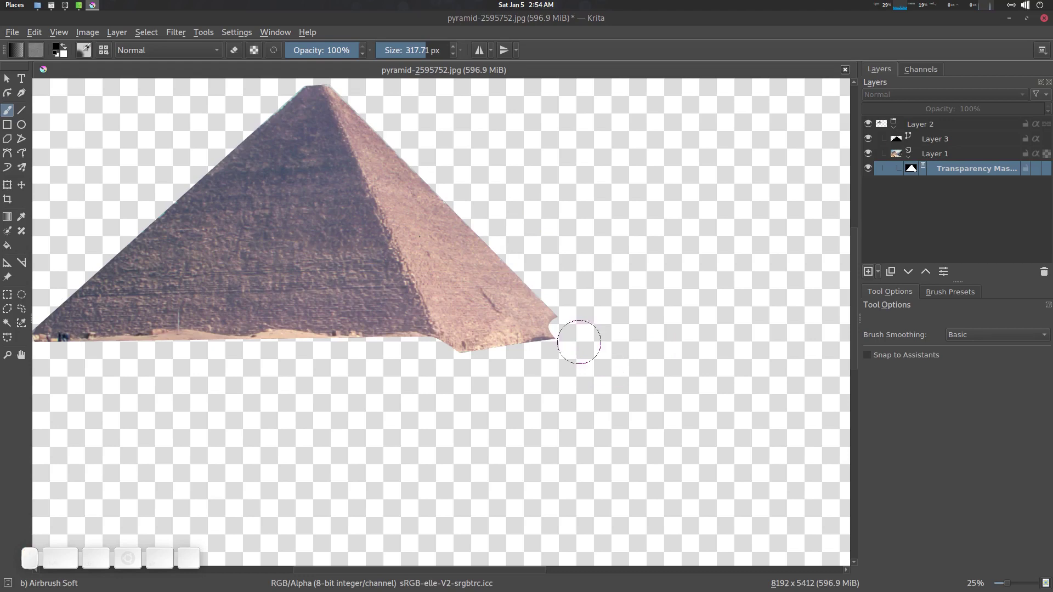
Paint black on the transparency mask with the soft airbrush to hide the lower right part of the pyramid's base.
{"action": "left_click_drag", "start_coordinate": [544, 347], "coordinate": [418, 347]}
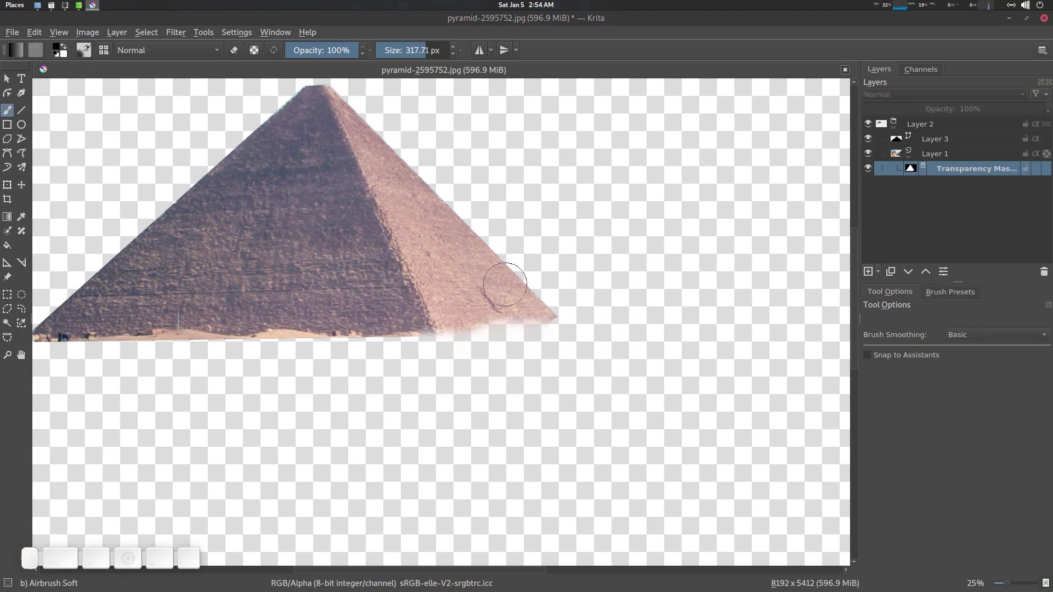
{"action": "right_click", "coordinate": [496, 274]}
{"action": "left_click", "coordinate": [480, 147]}
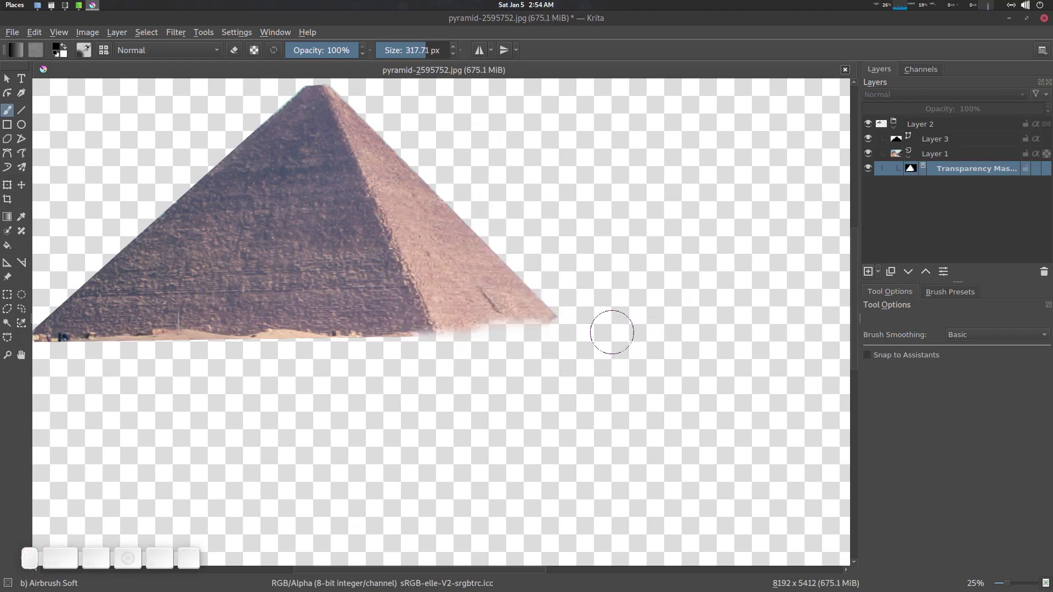
{"action": "mouse_move", "coordinate": [579, 307]}
{"action": "left_mouse_down"}
{"action": "mouse_move", "coordinate": [313, 327]}
{"action": "mouse_move", "coordinate": [576, 309]}
{"action": "mouse_move", "coordinate": [392, 321]}
{"action": "left_mouse_up"}
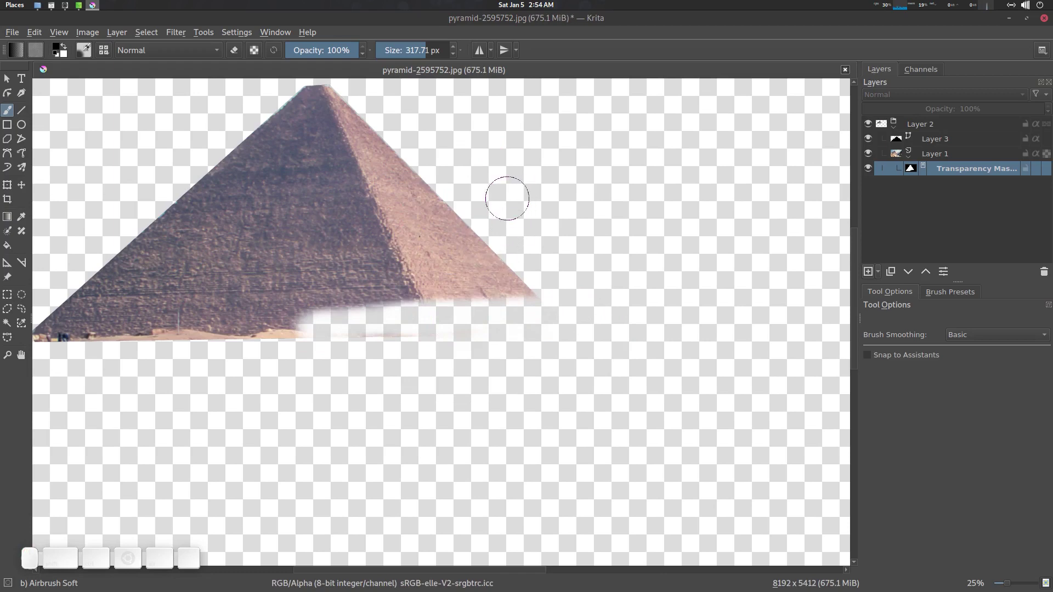
Swap the brush color to white and paint on the mask to reveal the pyramid's lower right base and the ground below it.
{"action": "key", "text": "x"}
{"action": "key", "text": "x"}
{"action": "key", "text": "x"}
{"action": "key", "text": "x"}
{"action": "key", "text": "x"}
{"action": "mouse_move", "coordinate": [402, 322]}
{"action": "left_mouse_down"}
{"action": "mouse_move", "coordinate": [600, 322]}
{"action": "mouse_move", "coordinate": [422, 332]}
{"action": "mouse_move", "coordinate": [617, 331]}
{"action": "mouse_move", "coordinate": [417, 356]}
{"action": "mouse_move", "coordinate": [638, 356]}
{"action": "mouse_move", "coordinate": [573, 387]}
{"action": "mouse_move", "coordinate": [533, 426]}
{"action": "mouse_move", "coordinate": [540, 485]}
{"action": "left_mouse_up"}
Load the Digital brush presets, choose Basic-2 Opacity at about 349 px, and undo a trial stroke beside the pyramid.
{"action": "right_click", "coordinate": [477, 318]}
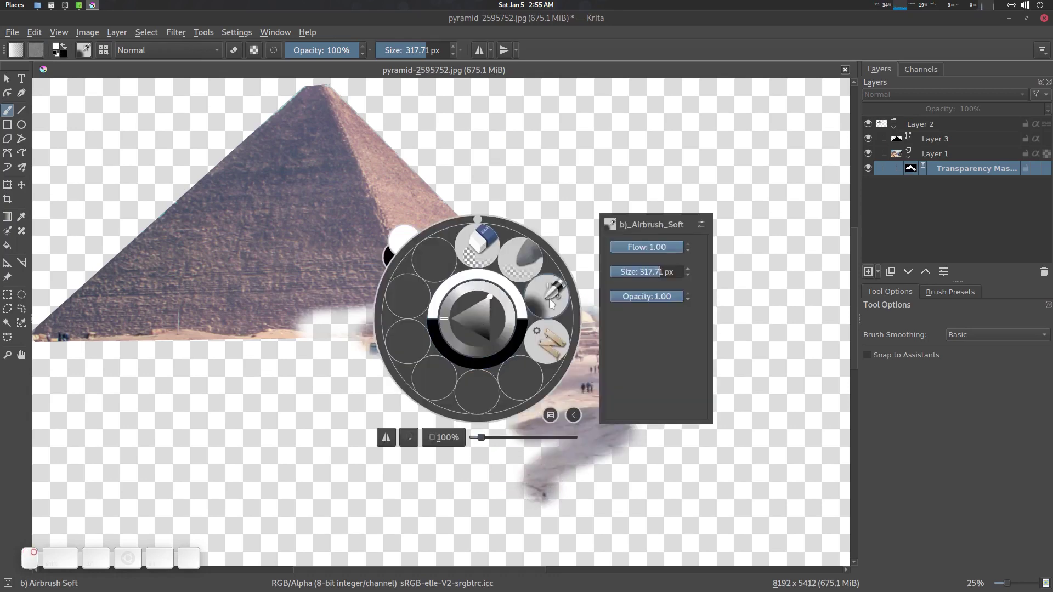
{"action": "left_click", "coordinate": [550, 415]}
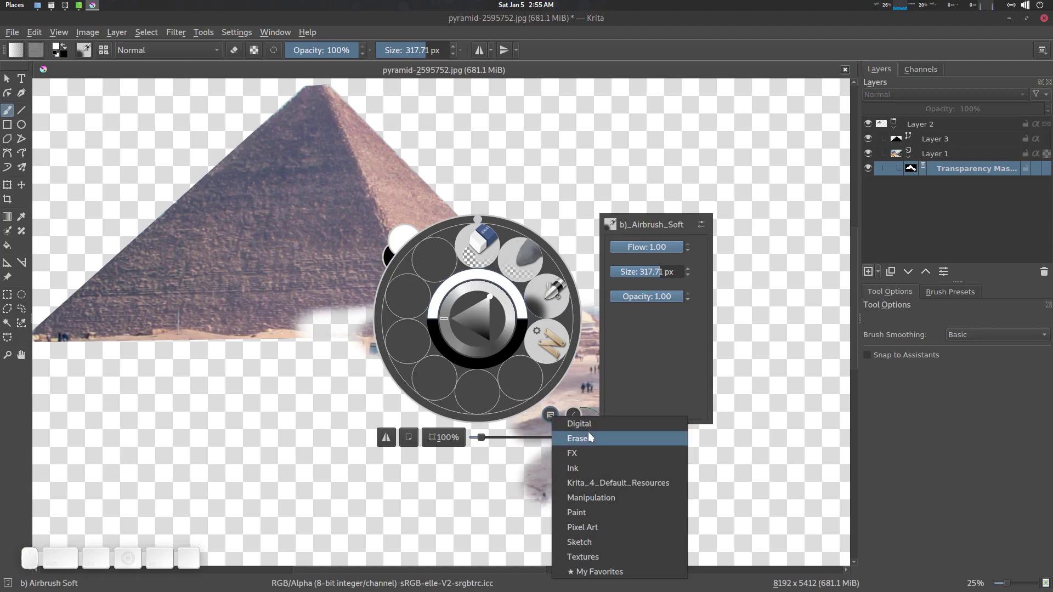
{"action": "left_click", "coordinate": [590, 429]}
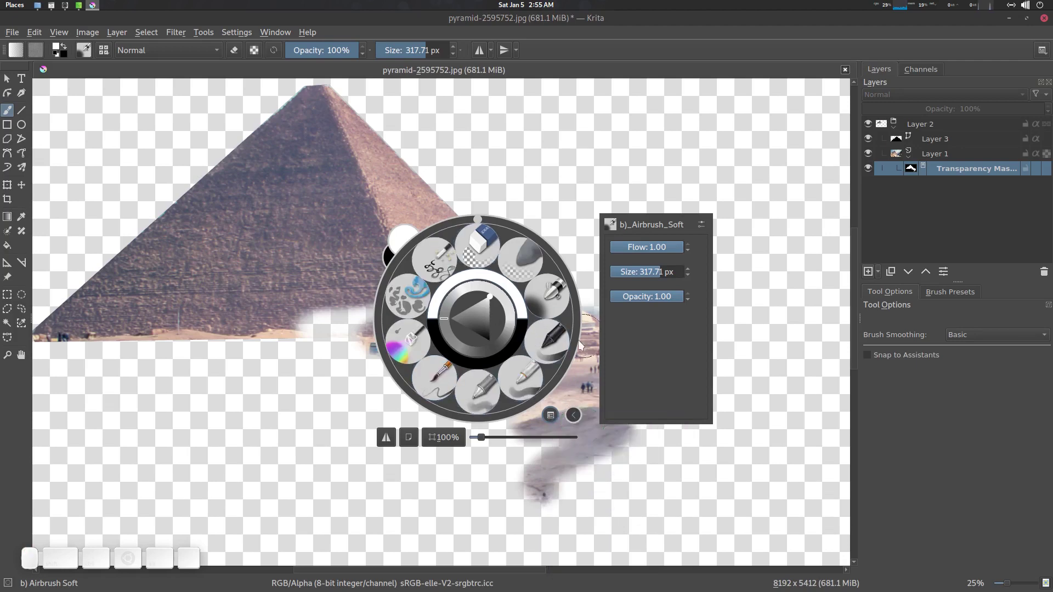
{"action": "left_click", "coordinate": [550, 342]}
{"action": "left_click_drag", "start_coordinate": [528, 243], "coordinate": [691, 243], "text": "shift"}
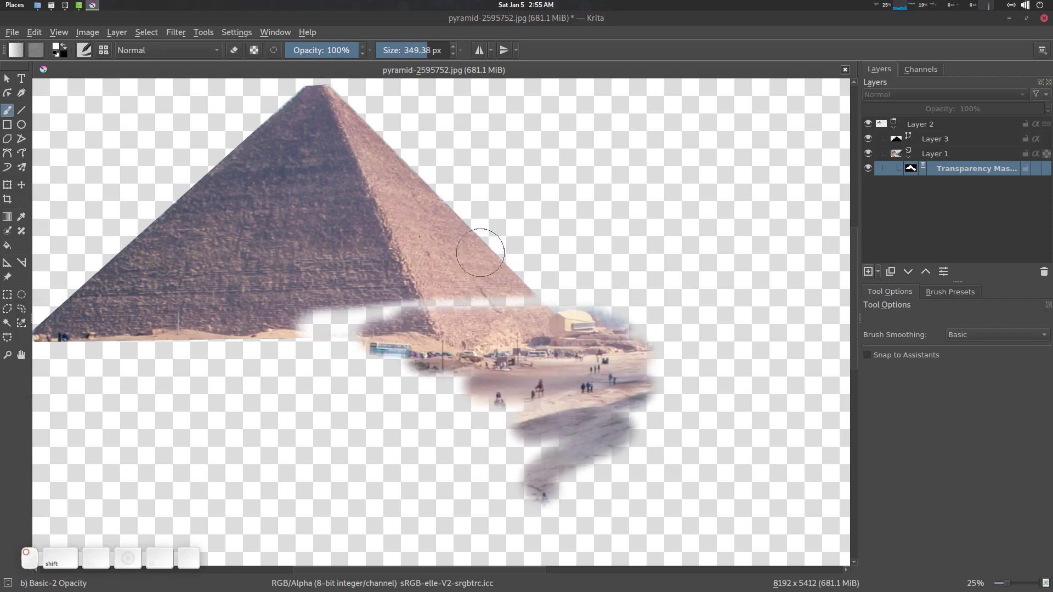
{"action": "mouse_move", "coordinate": [481, 255]}
{"action": "left_mouse_down"}
{"action": "mouse_move", "coordinate": [590, 259]}
{"action": "mouse_move", "coordinate": [548, 297]}
{"action": "mouse_move", "coordinate": [591, 302]}
{"action": "left_mouse_up"}
{"action": "key", "text": "ctrl+z"}
Choose the Basic-3 Flow brush at about 319 px and paint white on the mask to reveal sky and foreground right of the pyramid.
{"action": "right_click", "coordinate": [366, 194]}
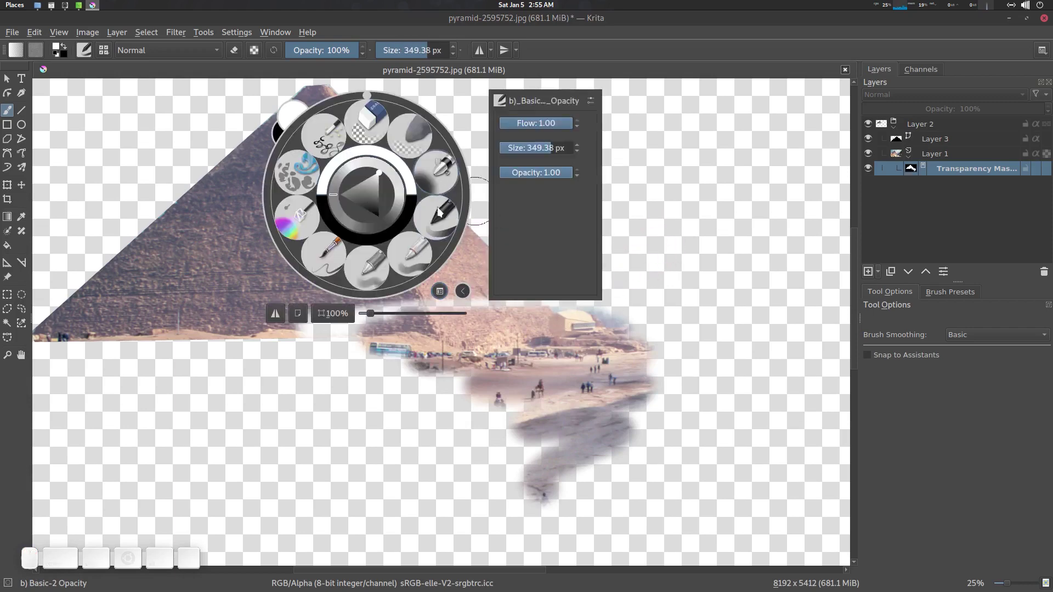
{"action": "left_click", "coordinate": [418, 257]}
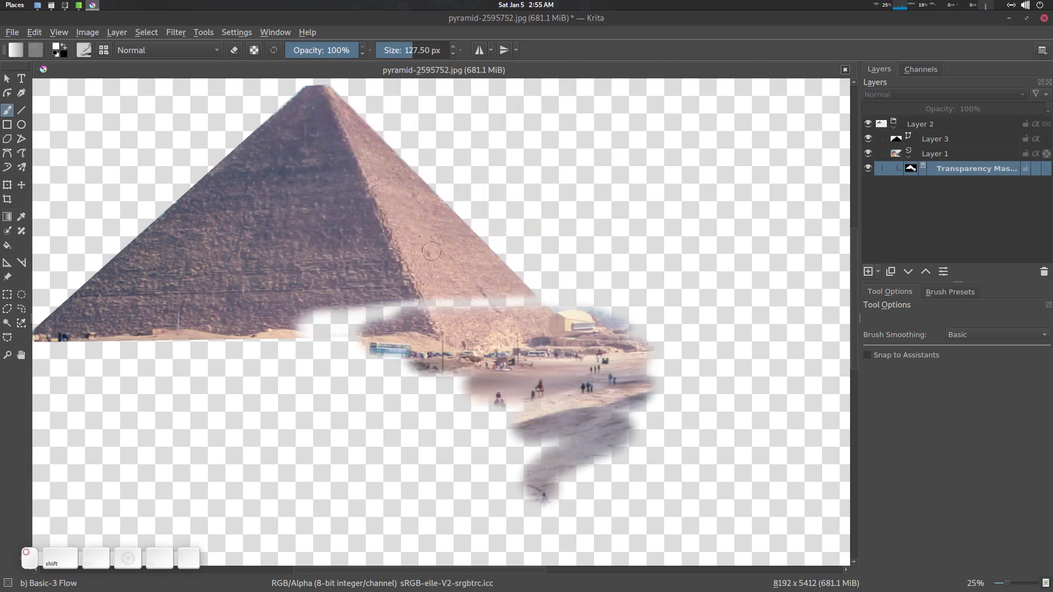
{"action": "left_click_drag", "start_coordinate": [466, 247], "coordinate": [550, 261]}
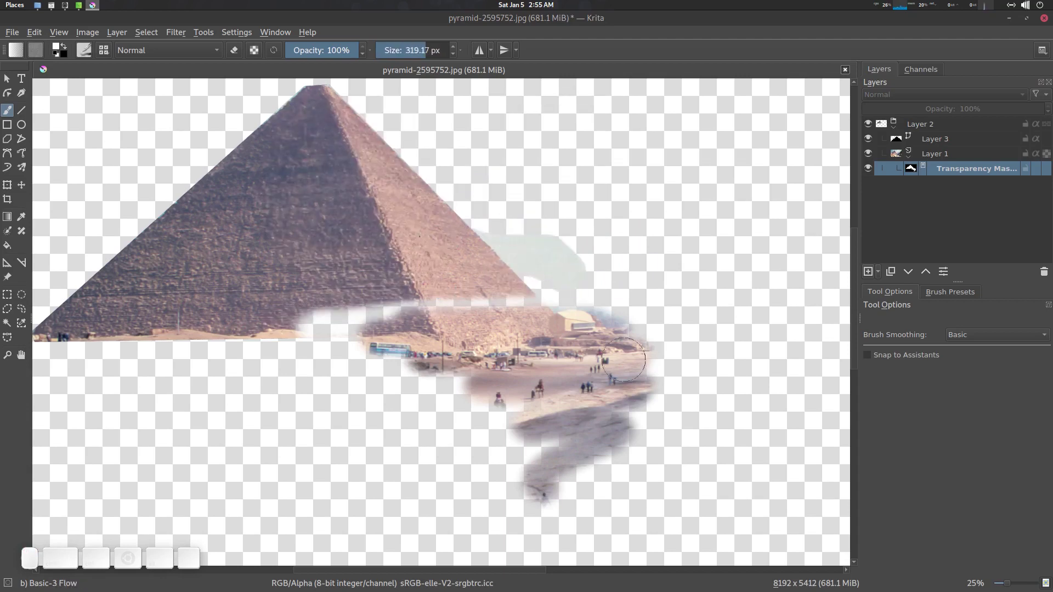
{"action": "key", "text": "ctrl+z"}
{"action": "mouse_move", "coordinate": [603, 378]}
{"action": "left_mouse_down"}
{"action": "mouse_move", "coordinate": [575, 408]}
{"action": "mouse_move", "coordinate": [557, 519]}
{"action": "mouse_move", "coordinate": [702, 518]}
{"action": "mouse_move", "coordinate": [649, 502]}
{"action": "mouse_move", "coordinate": [586, 388]}
{"action": "mouse_move", "coordinate": [587, 315]}
{"action": "mouse_move", "coordinate": [553, 320]}
{"action": "mouse_move", "coordinate": [473, 292]}
{"action": "mouse_move", "coordinate": [516, 237]}
{"action": "mouse_move", "coordinate": [479, 184]}
{"action": "mouse_move", "coordinate": [513, 156]}
{"action": "mouse_move", "coordinate": [848, 312]}
{"action": "mouse_move", "coordinate": [619, 393]}
{"action": "mouse_move", "coordinate": [743, 427]}
{"action": "mouse_move", "coordinate": [523, 332]}
{"action": "mouse_move", "coordinate": [515, 312]}
{"action": "left_mouse_up"}
{"action": "scroll", "coordinate": [597, 340], "scroll_direction": "down", "scroll_amount": 2}
Swap the brush color to black and hide part of the revealed sky and horizon right of the pyramid.
{"action": "key", "text": "x"}
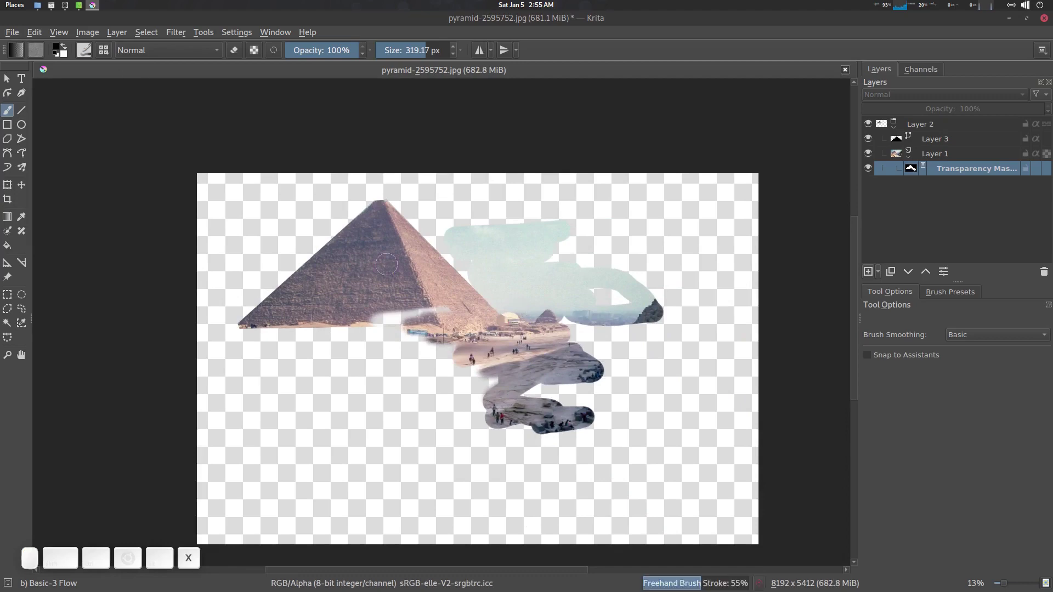
{"action": "mouse_move", "coordinate": [603, 305]}
{"action": "left_mouse_down"}
{"action": "mouse_move", "coordinate": [647, 307]}
{"action": "mouse_move", "coordinate": [556, 327]}
{"action": "mouse_move", "coordinate": [549, 313]}
{"action": "left_mouse_up"}
{"action": "scroll", "coordinate": [560, 332], "scroll_direction": "up", "scroll_amount": 1}
{"action": "scroll", "coordinate": [568, 291], "scroll_direction": "down", "scroll_amount": 1}
{"action": "key", "text": "plus"}
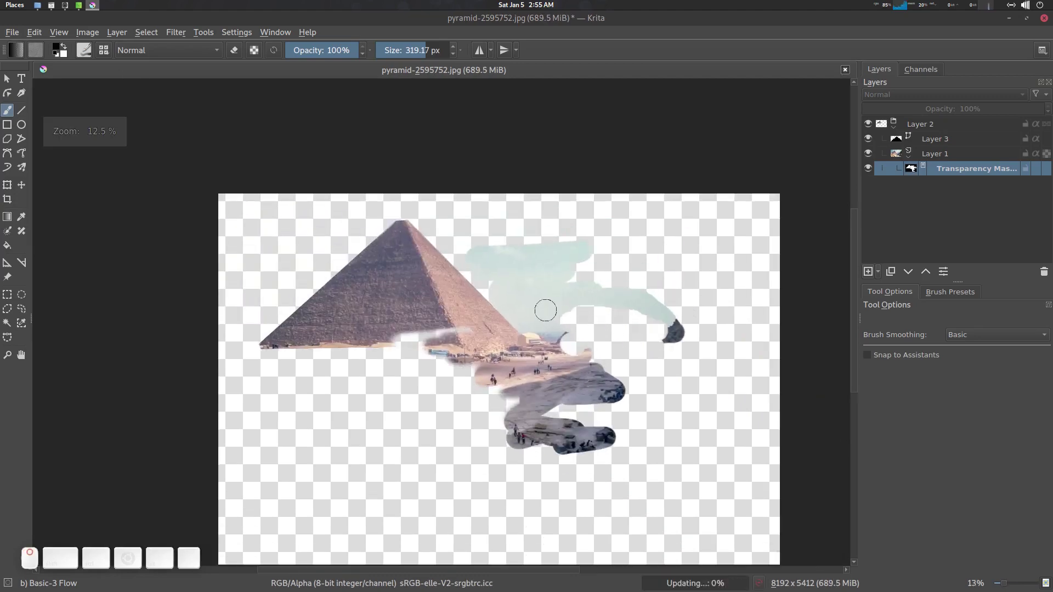
Create a selection from the opaque pyramid shape on Layer 3.
{"action": "left_click", "coordinate": [932, 138]}
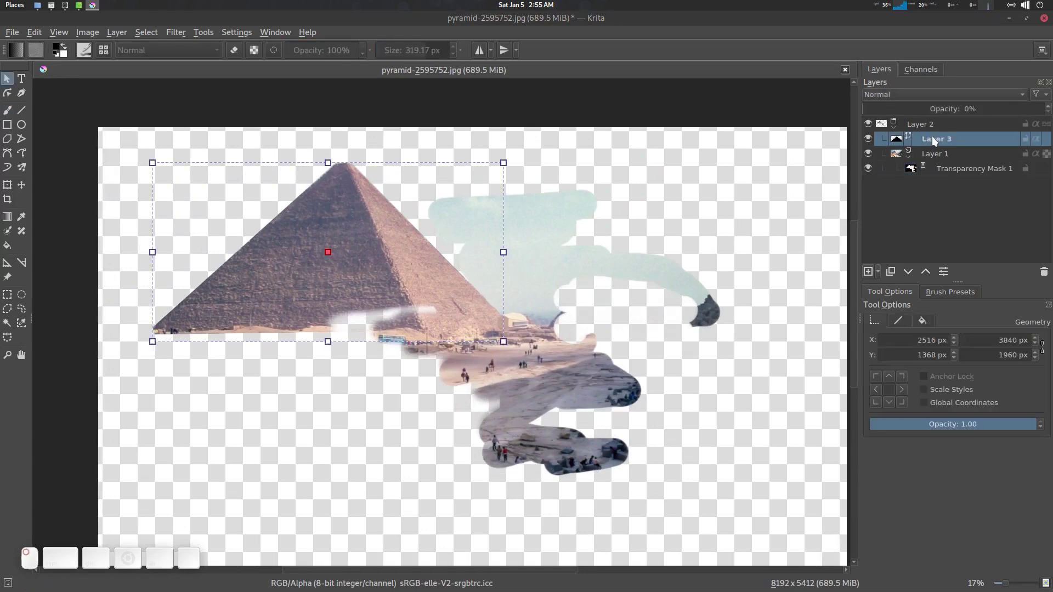
{"action": "left_click", "coordinate": [952, 167]}
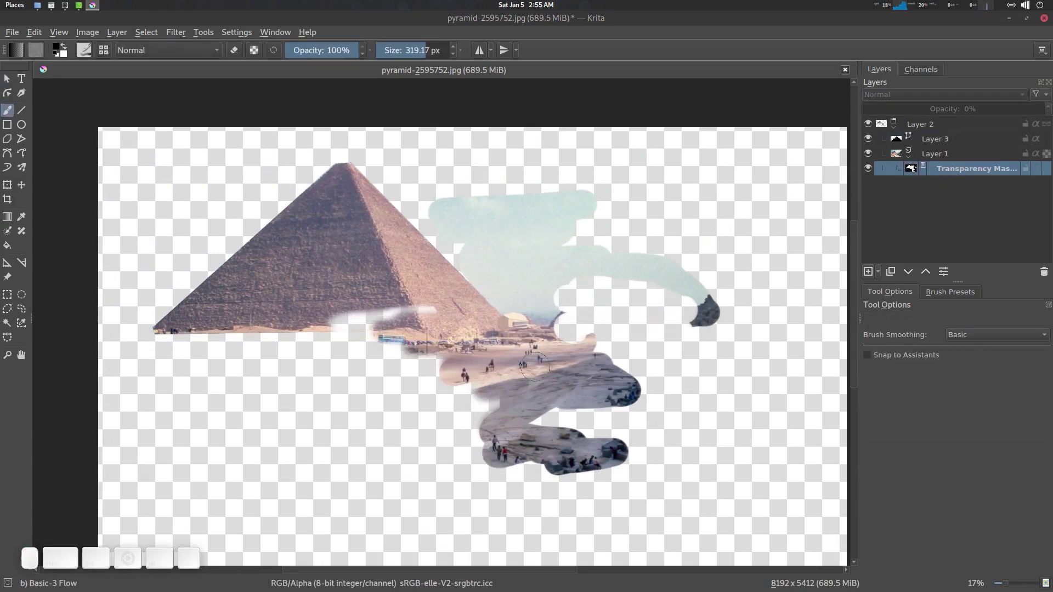
{"action": "left_click", "coordinate": [935, 140]}
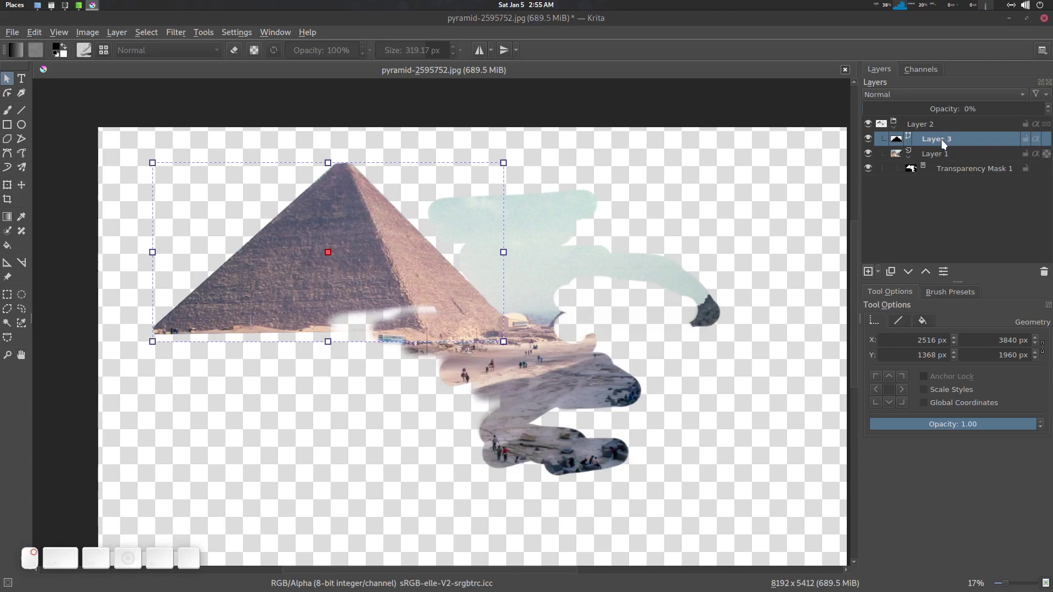
{"action": "double_click", "coordinate": [941, 139]}
{"action": "key", "text": "Escape"}
{"action": "right_click", "coordinate": [927, 142]}
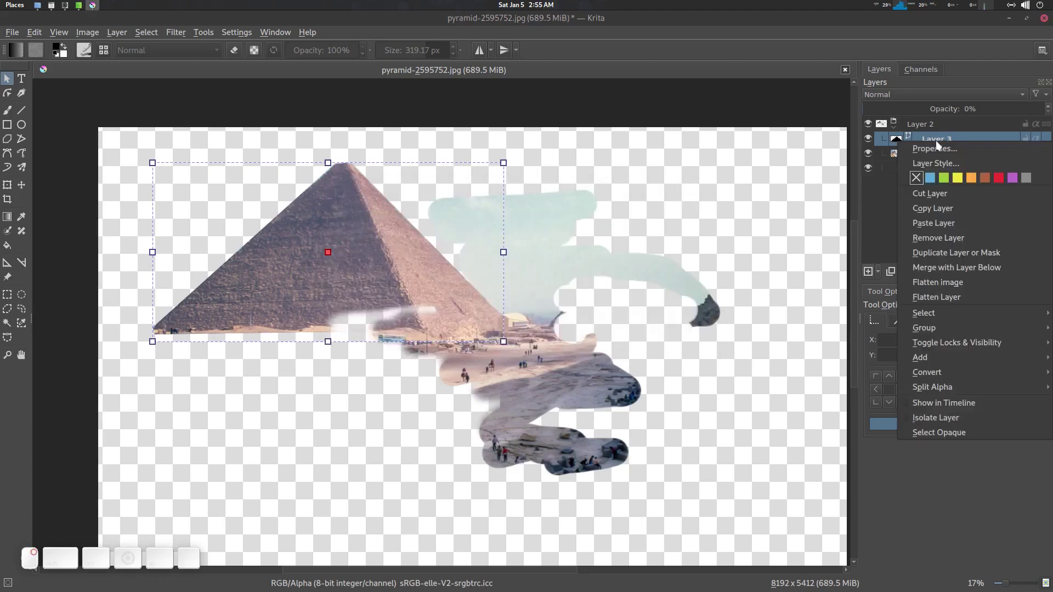
{"action": "left_click", "coordinate": [933, 436]}
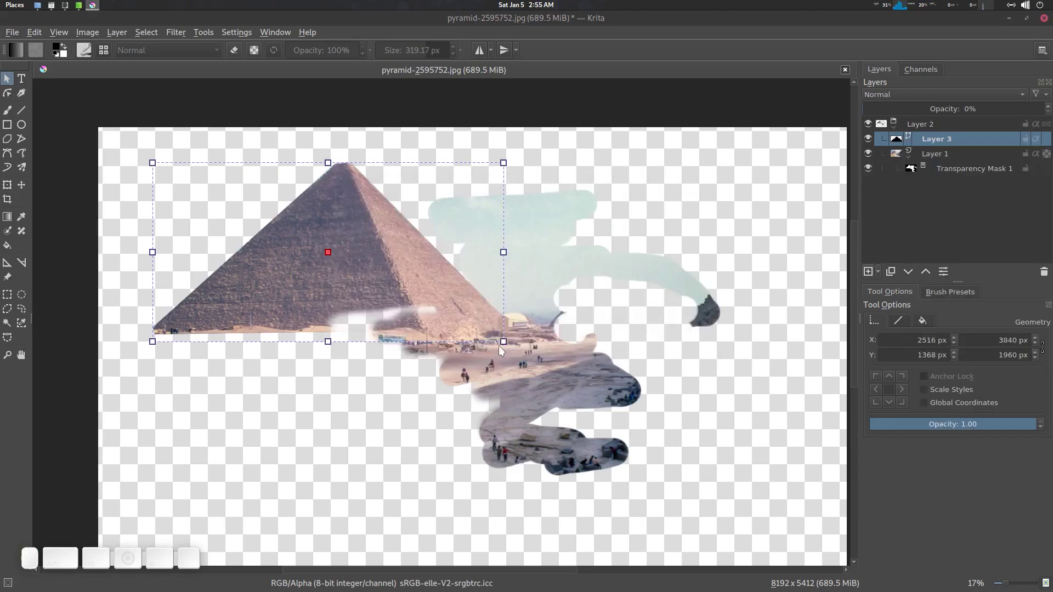
{"action": "scroll", "coordinate": [498, 346], "scroll_direction": "down", "scroll_amount": 1}
{"action": "scroll", "coordinate": [473, 298], "scroll_direction": "up", "scroll_amount": 1}
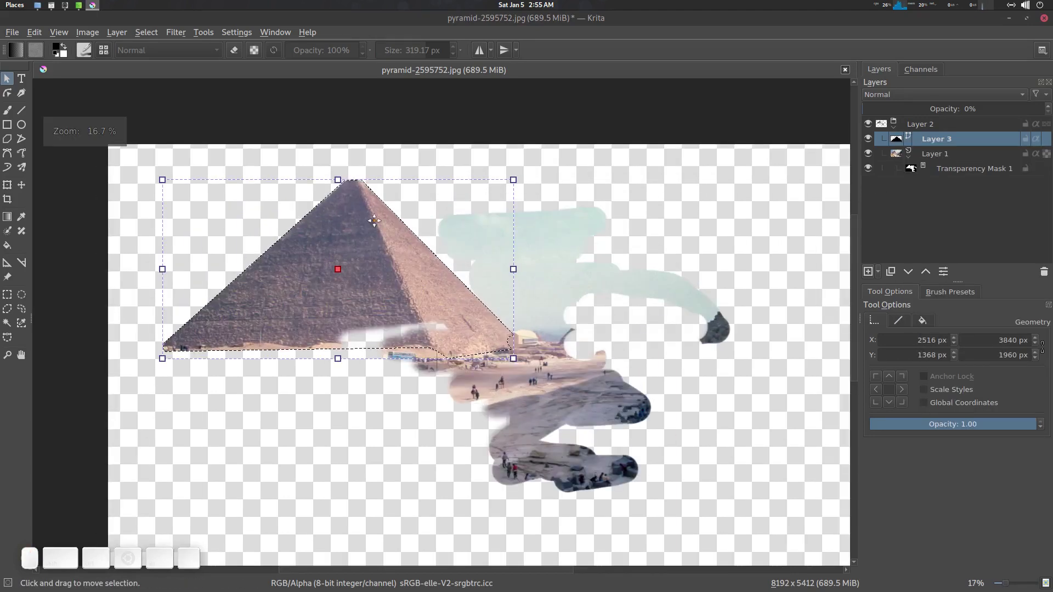
Make the transparency mask active again and invert the selection to cover everything outside the pyramid, keeping the freehand brush ready.
{"action": "left_click", "coordinate": [965, 170]}
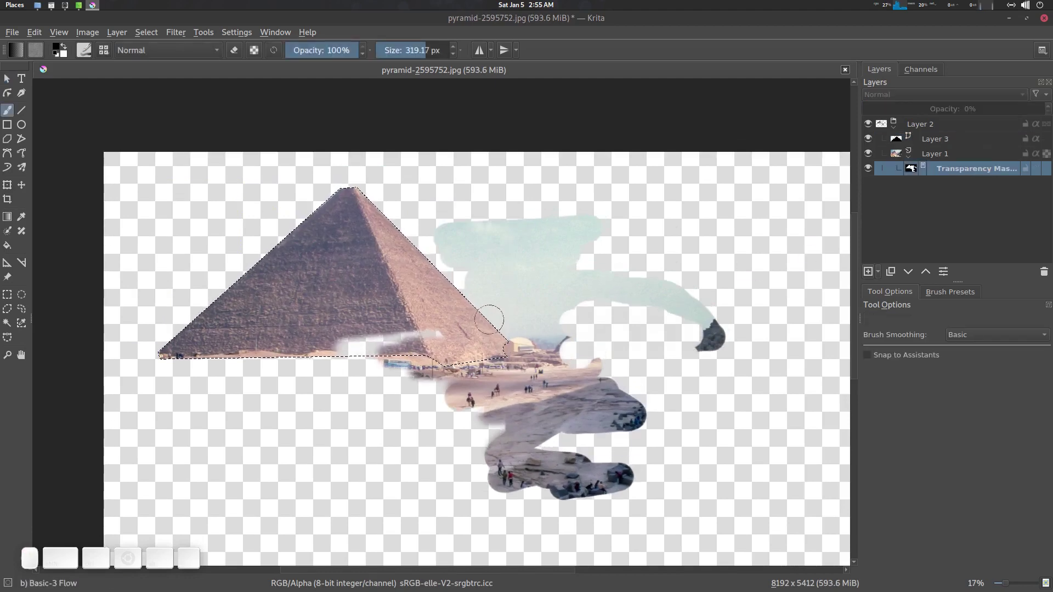
{"action": "key", "text": "ctrl+alt+i"}
{"action": "key", "text": "Escape"}
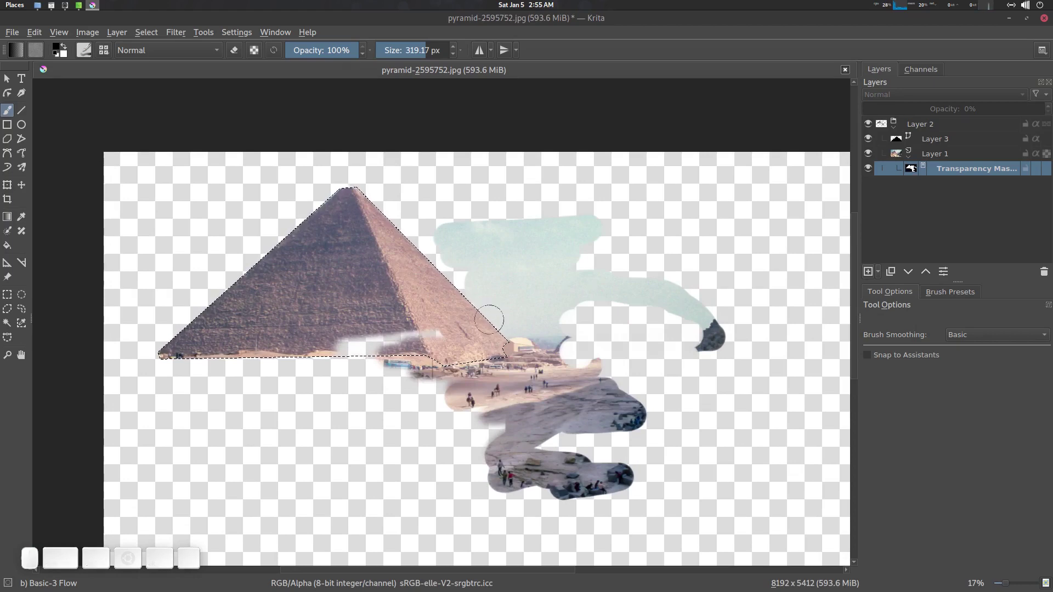
{"action": "scroll", "coordinate": [583, 174], "scroll_direction": "down", "scroll_amount": 2}
{"action": "left_click_drag", "start_coordinate": [573, 240], "coordinate": [533, 309]}
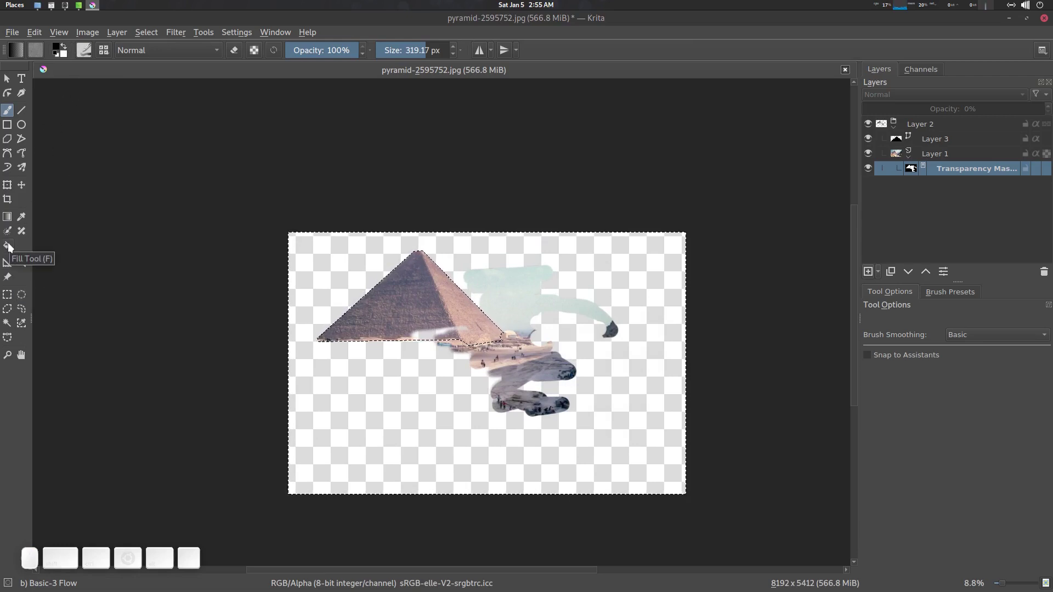
{"action": "left_click_drag", "start_coordinate": [545, 310], "coordinate": [533, 310]}
{"action": "key", "text": "f"}
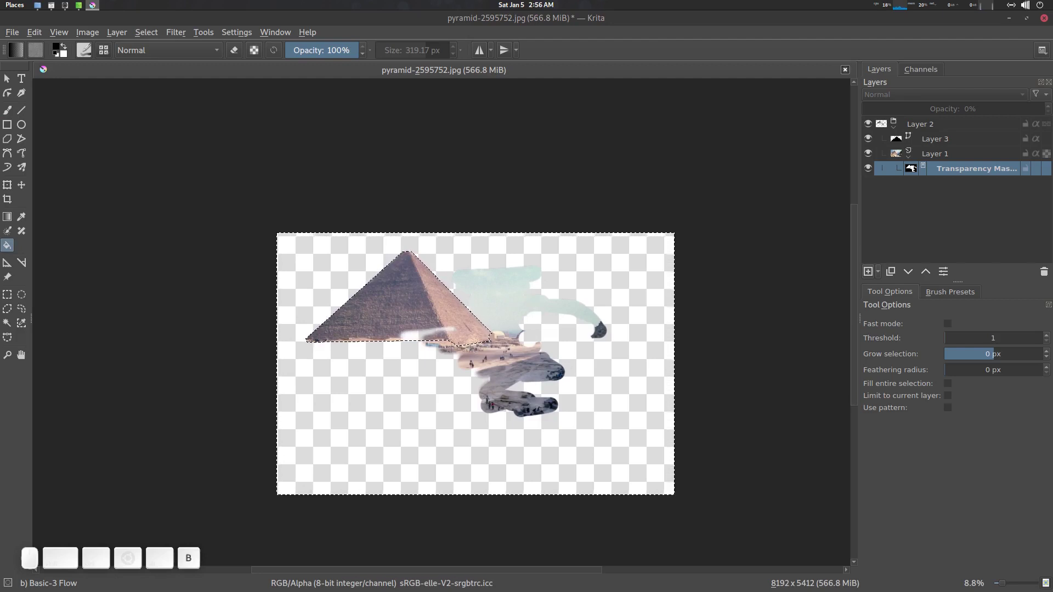
{"action": "key", "text": "b"}
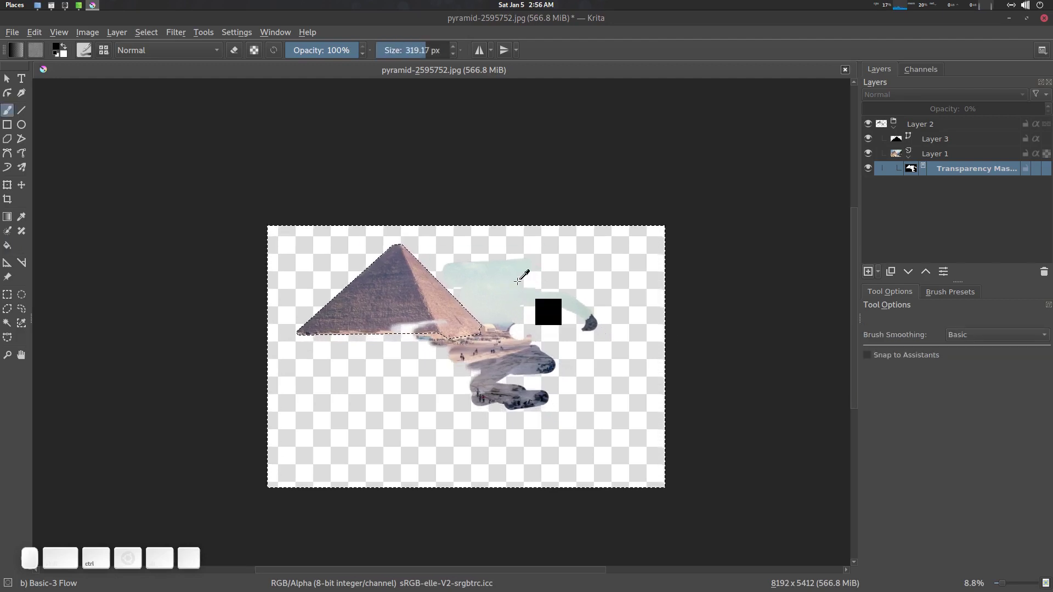
Fill the selected area outside the pyramid with white on the mask, swap the colors and fill it with black instead.
{"action": "key", "text": "BackSpace"}
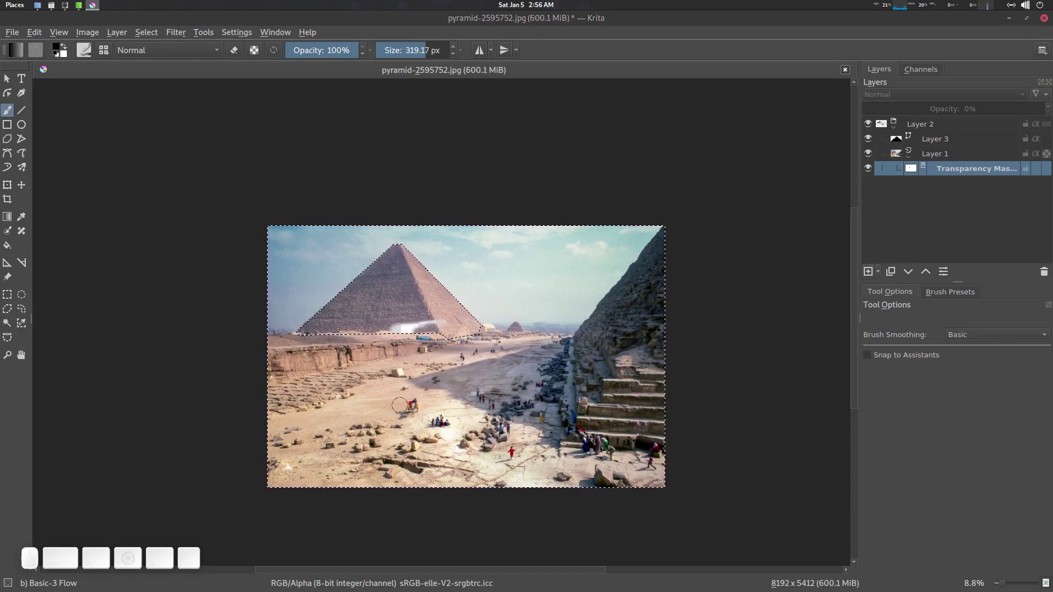
{"action": "key", "text": "x"}
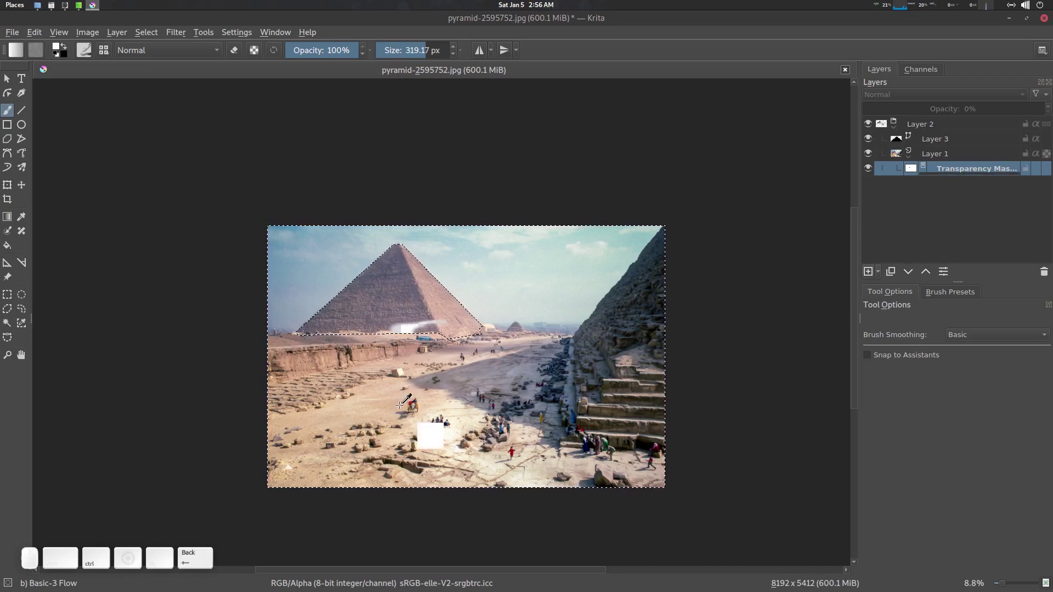
{"action": "key", "text": "BackSpace"}
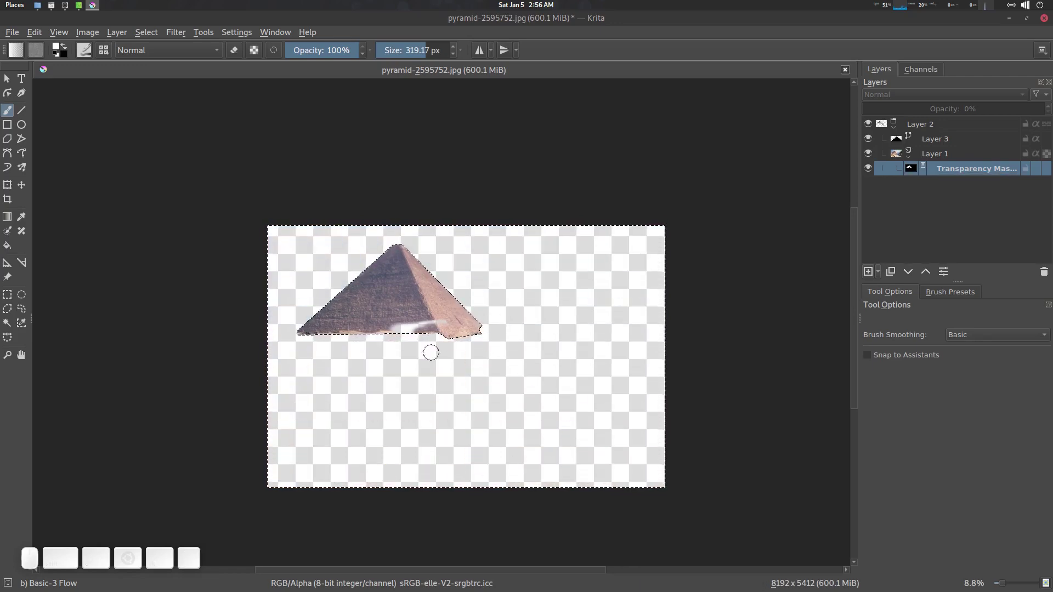
Invert the selection back to the pyramid, paint white on the mask over the faded patch at its base, and deselect.
{"action": "scroll", "coordinate": [431, 353], "scroll_direction": "up", "scroll_amount": 3}
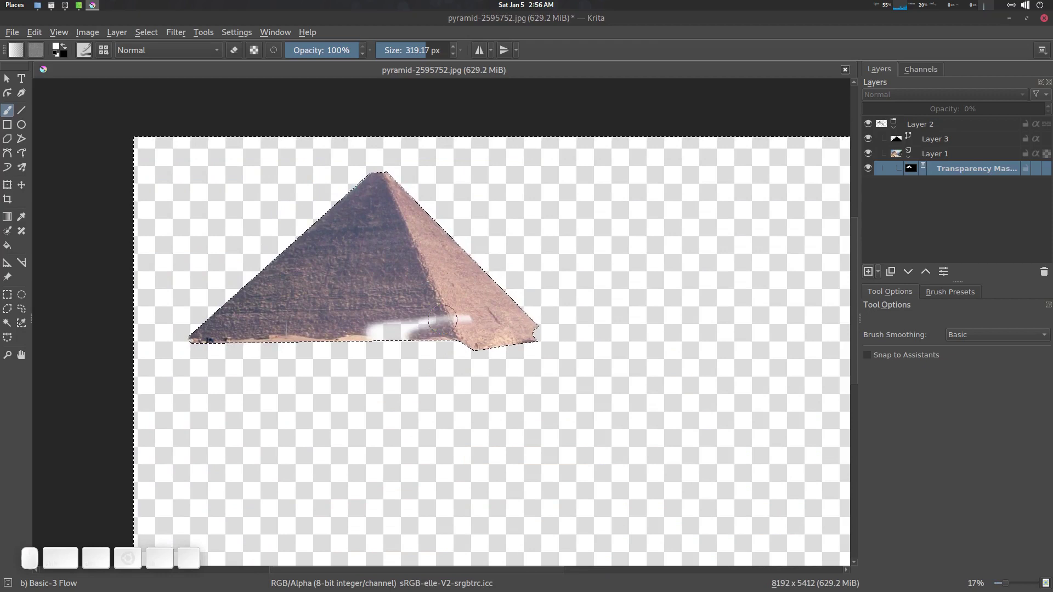
{"action": "left_click_drag", "start_coordinate": [450, 319], "coordinate": [465, 324]}
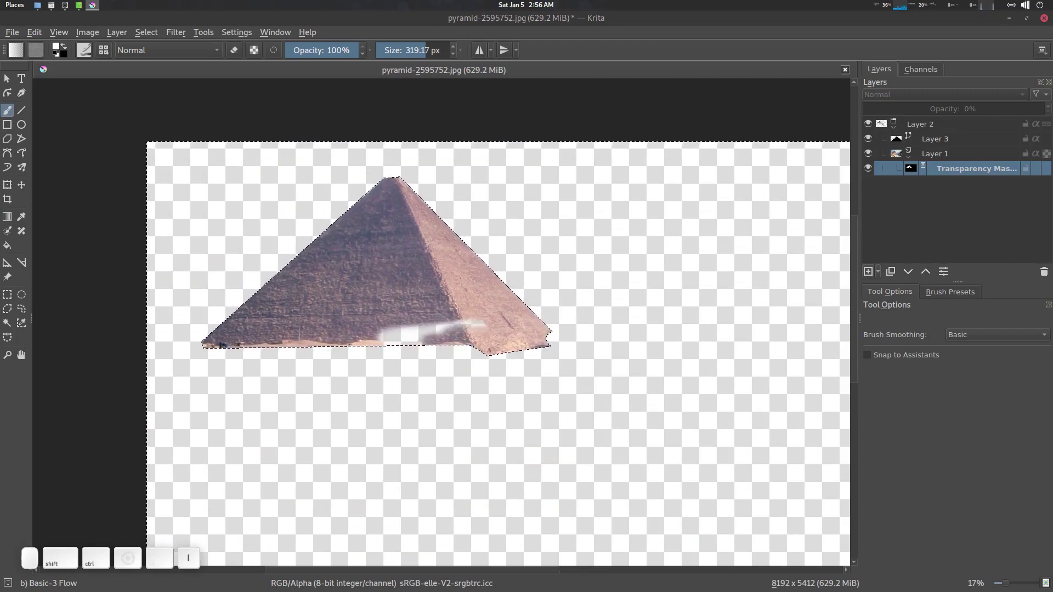
{"action": "key", "text": "ctrl+shift+i"}
{"action": "left_click_drag", "start_coordinate": [470, 324], "coordinate": [471, 330]}
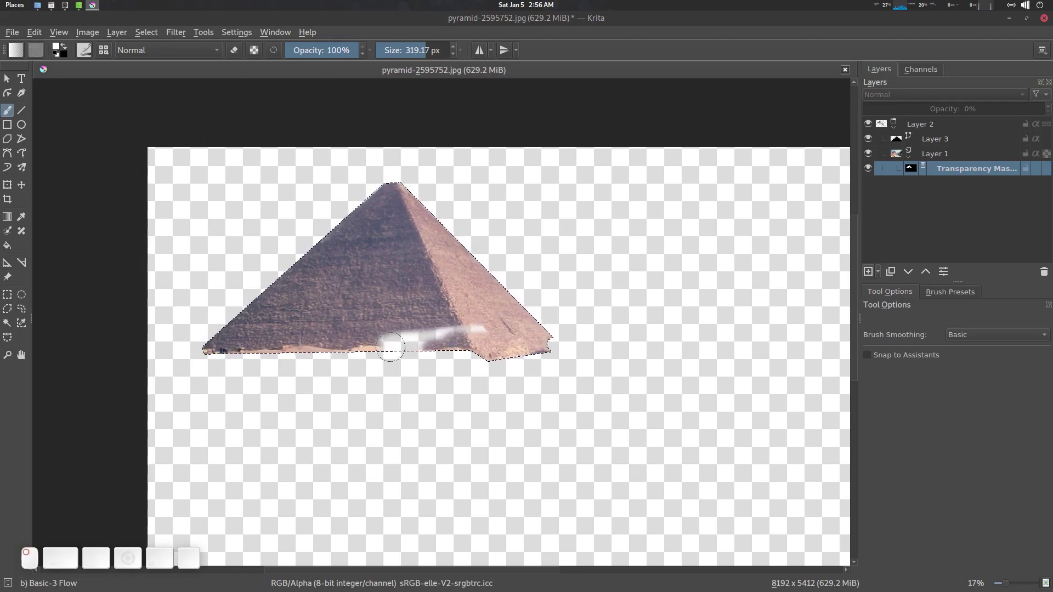
{"action": "left_click_drag", "start_coordinate": [390, 347], "coordinate": [421, 341]}
{"action": "mouse_move", "coordinate": [489, 323]}
{"action": "left_mouse_down"}
{"action": "mouse_move", "coordinate": [382, 354]}
{"action": "mouse_move", "coordinate": [480, 354]}
{"action": "mouse_move", "coordinate": [445, 322]}
{"action": "mouse_move", "coordinate": [463, 326]}
{"action": "mouse_move", "coordinate": [450, 351]}
{"action": "left_mouse_up"}
{"action": "scroll", "coordinate": [444, 322], "scroll_direction": "down", "scroll_amount": 2}
{"action": "key", "text": "ctrl+shift+a"}
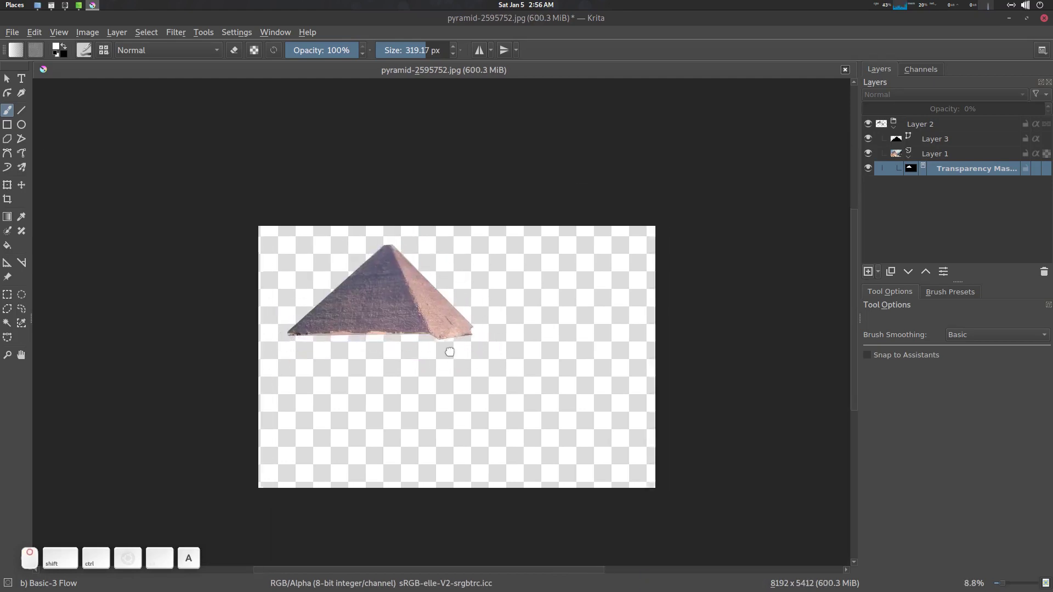
{"action": "scroll", "coordinate": [443, 253], "scroll_direction": "up", "scroll_amount": 1}
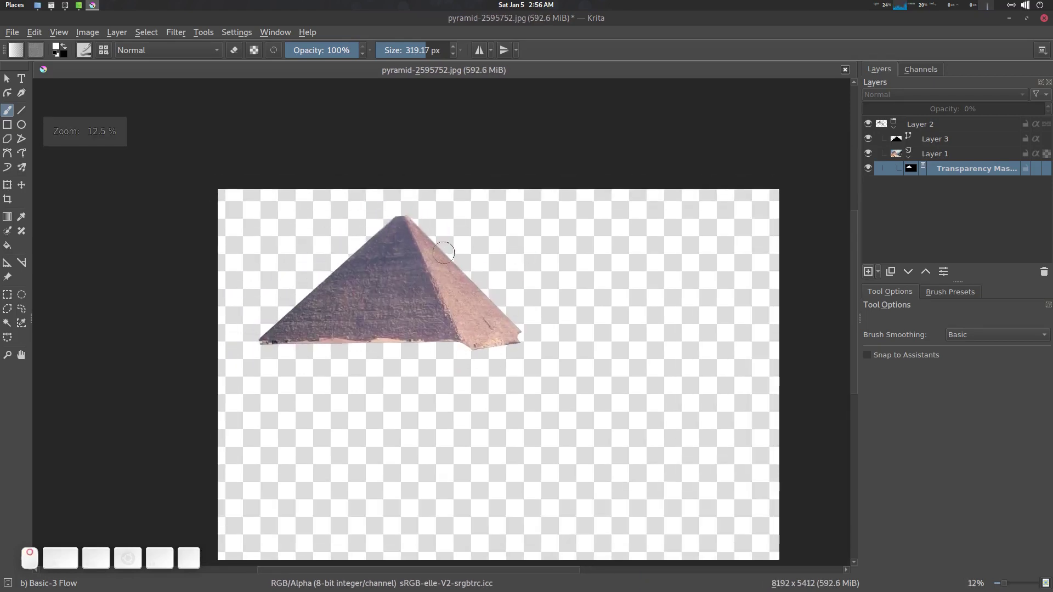
{"action": "scroll", "coordinate": [542, 340], "scroll_direction": "up", "scroll_amount": 1}
{"action": "scroll", "coordinate": [521, 359], "scroll_direction": "down", "scroll_amount": 1}
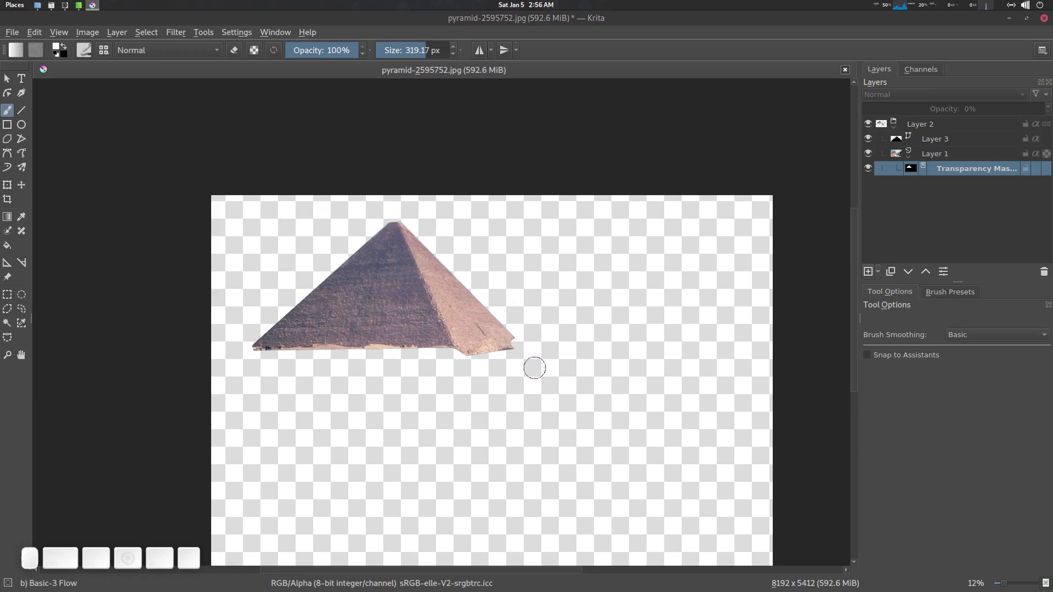
{"action": "left_click_drag", "start_coordinate": [515, 354], "coordinate": [501, 315]}
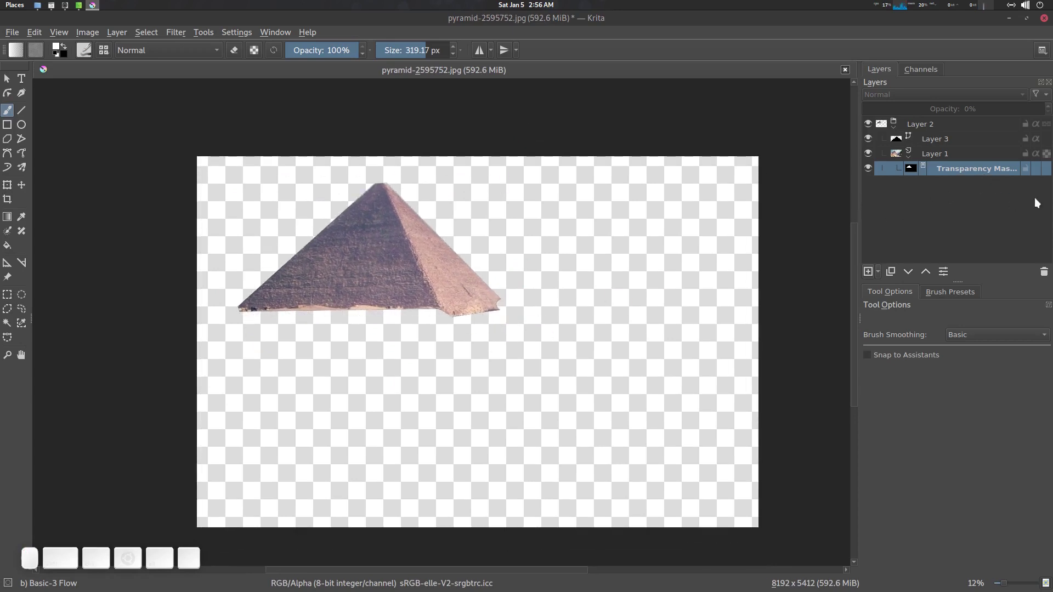
Switch to the text editor with the topic outline and insert a blank line below "5. Sky Replacement".
{"action": "left_click", "coordinate": [63, 7]}
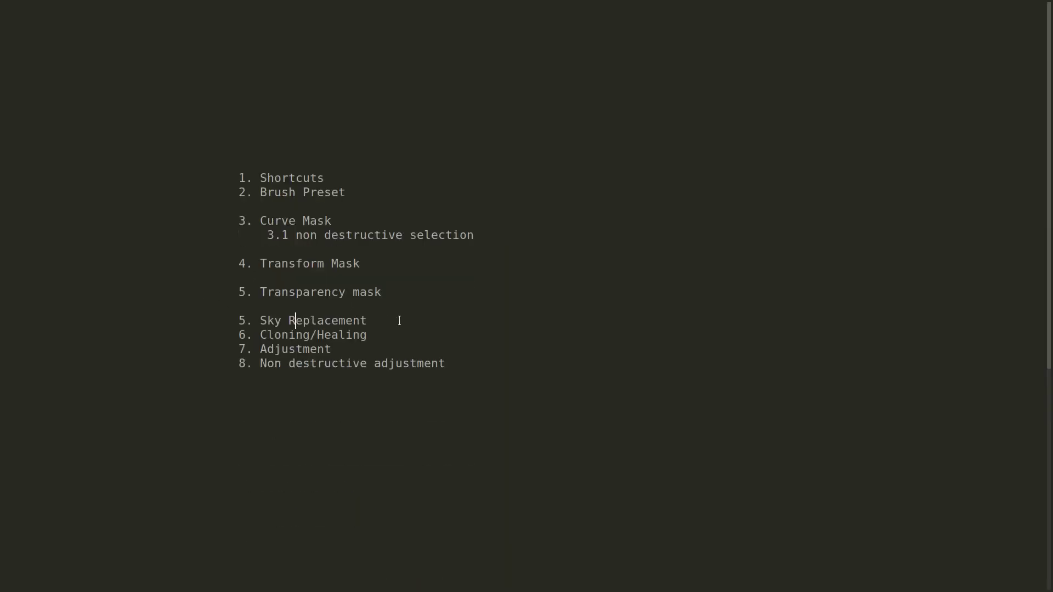
{"action": "left_click", "coordinate": [379, 319]}
{"action": "key", "text": "Return"}
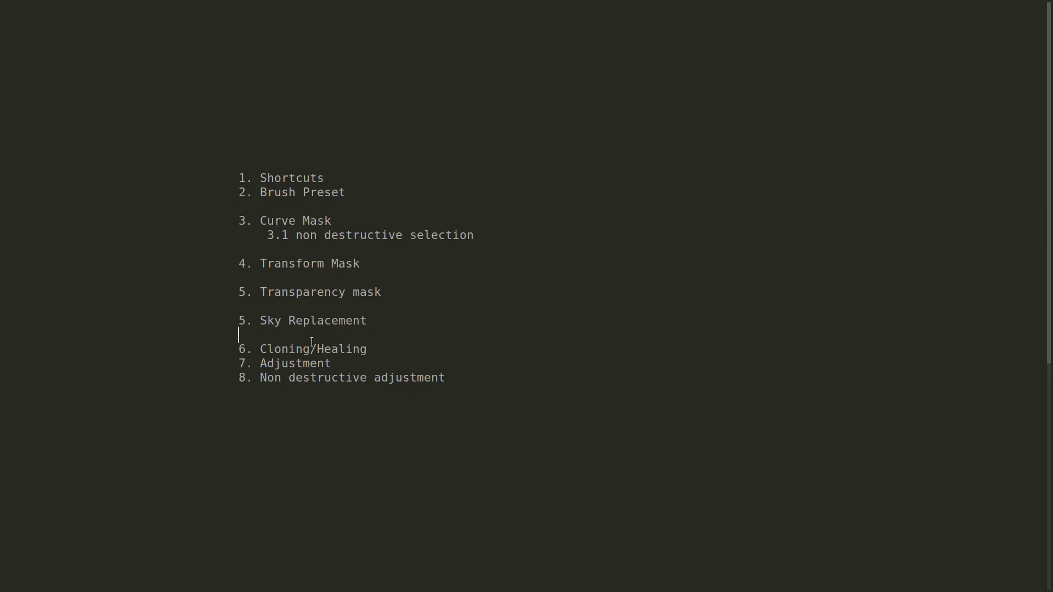
{"action": "left_click_drag", "start_coordinate": [257, 321], "coordinate": [360, 320]}
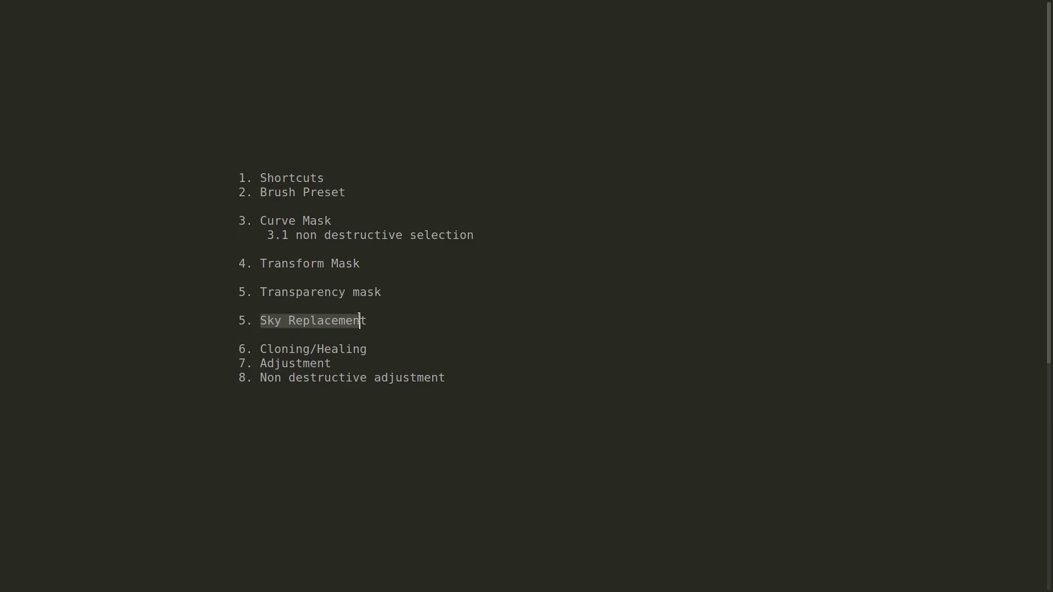
{"action": "left_click", "coordinate": [368, 324]}
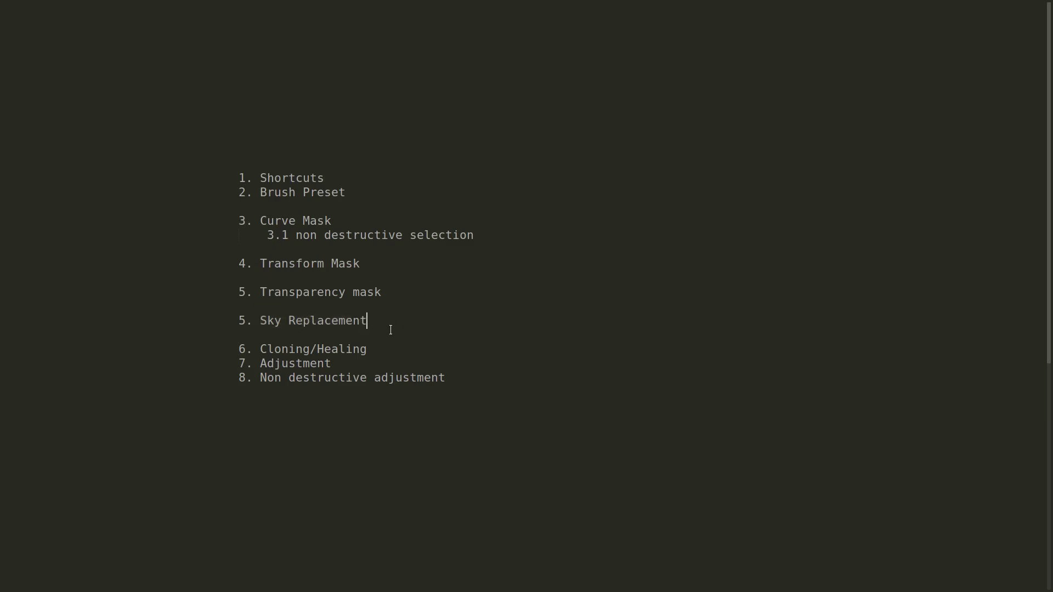